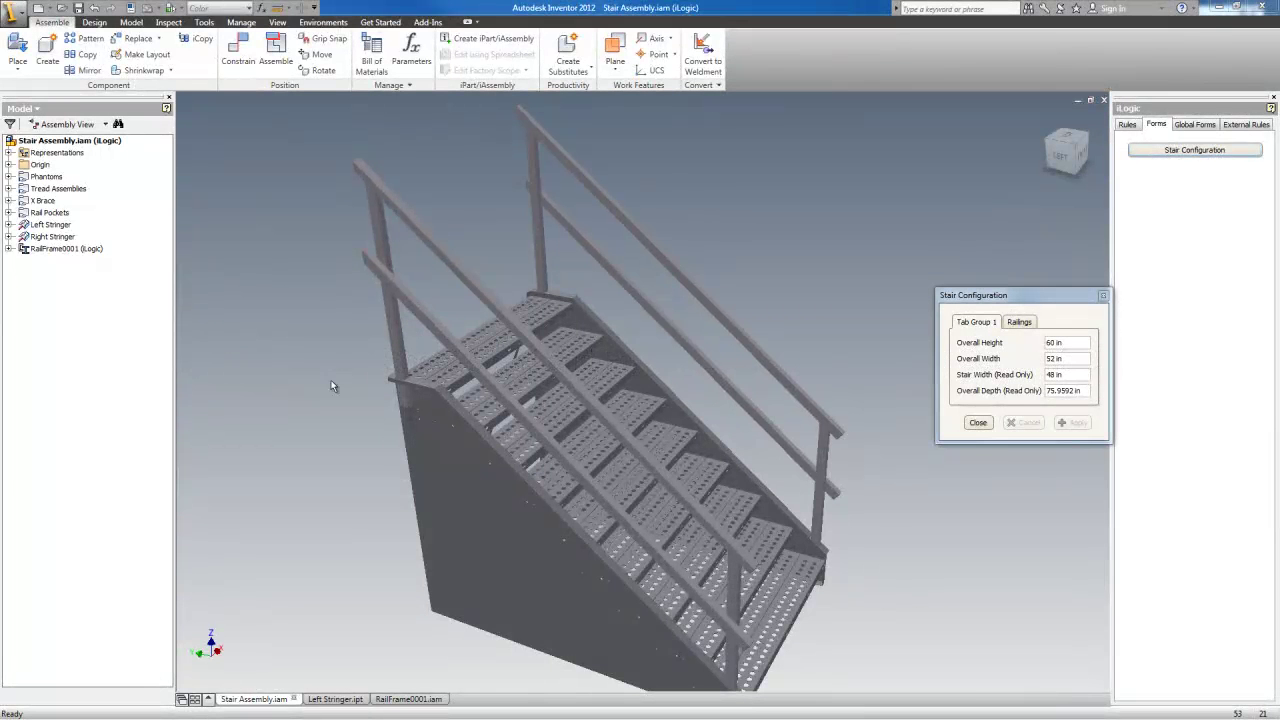
Review the code of the Stair Assembly's iLogic rule, from the variable declarations through the tread conditions to the end.
left_click(331, 381)
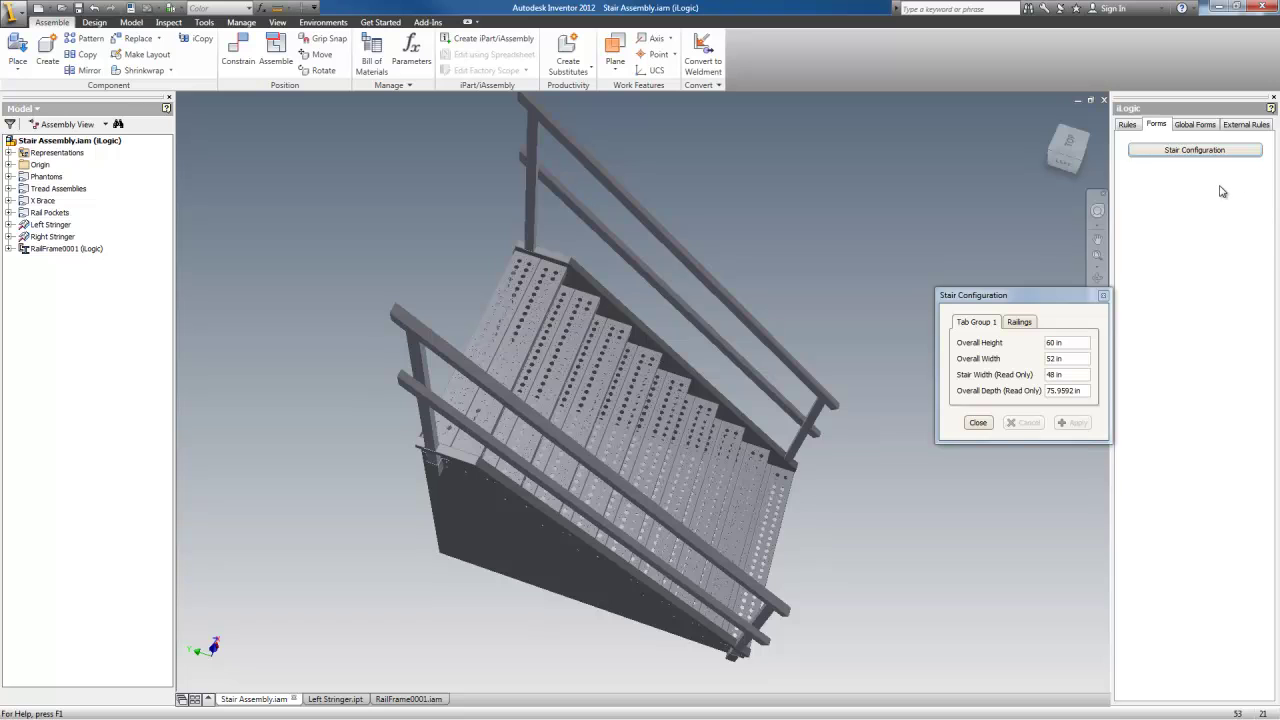
left_click(1130, 125)
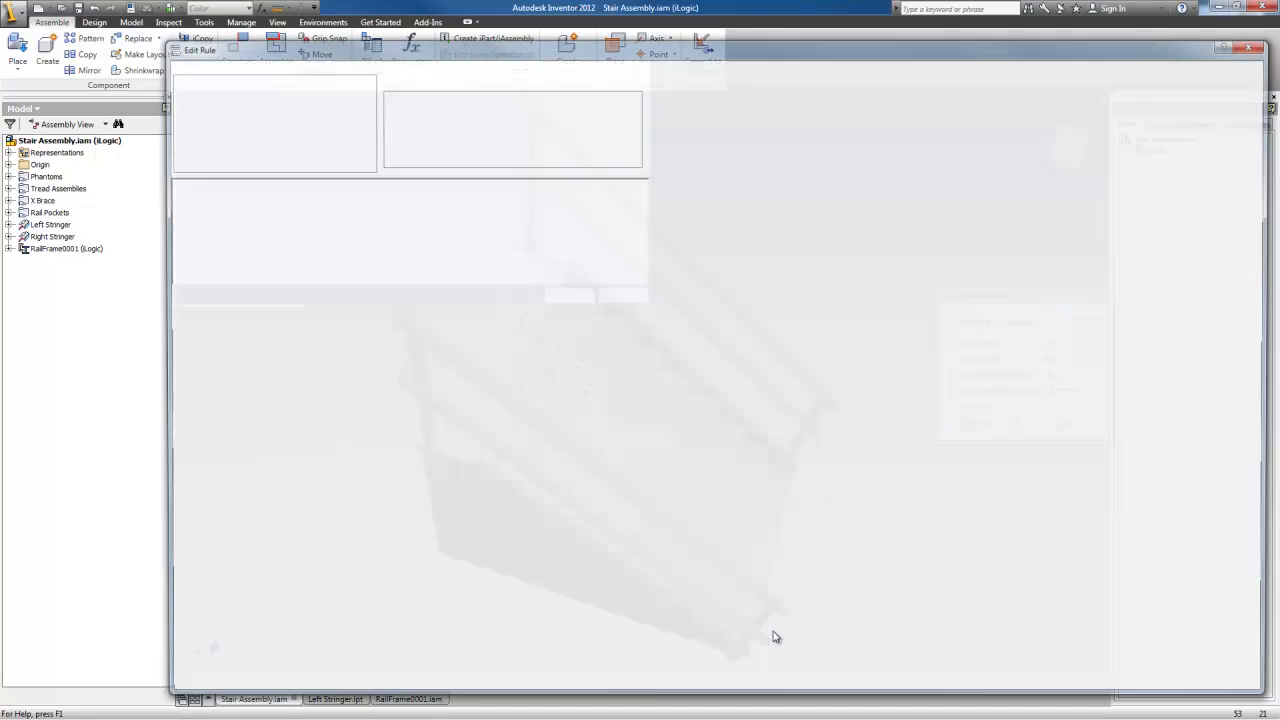
scroll(700, 514, "down", 7)
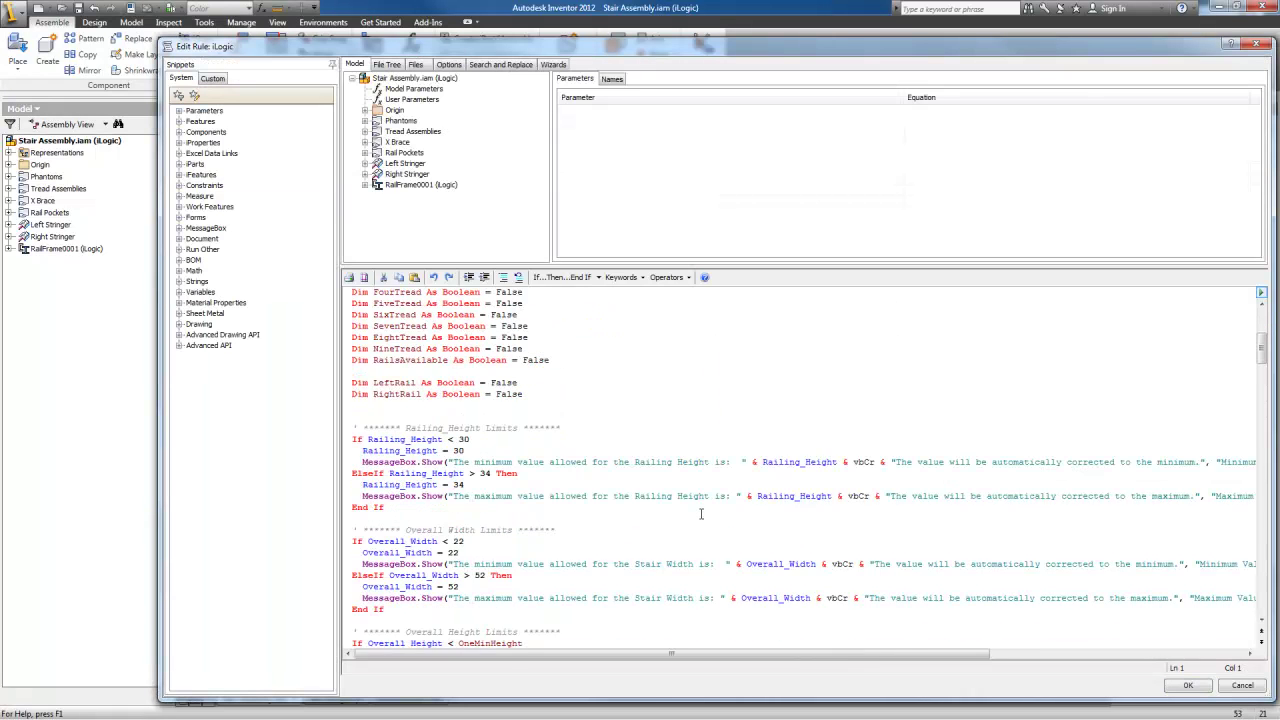
scroll(698, 511, "up", 7)
scroll(580, 496, "down", 20)
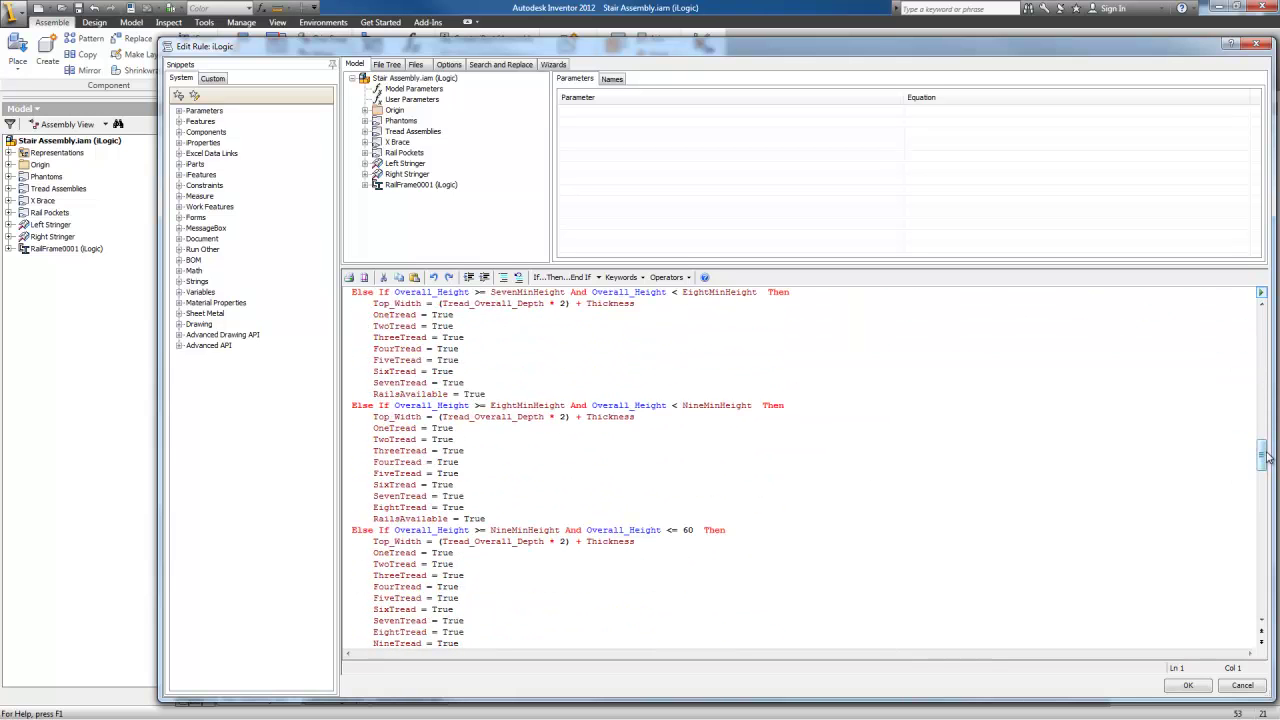
left_click_drag(1267, 457, 1272, 628)
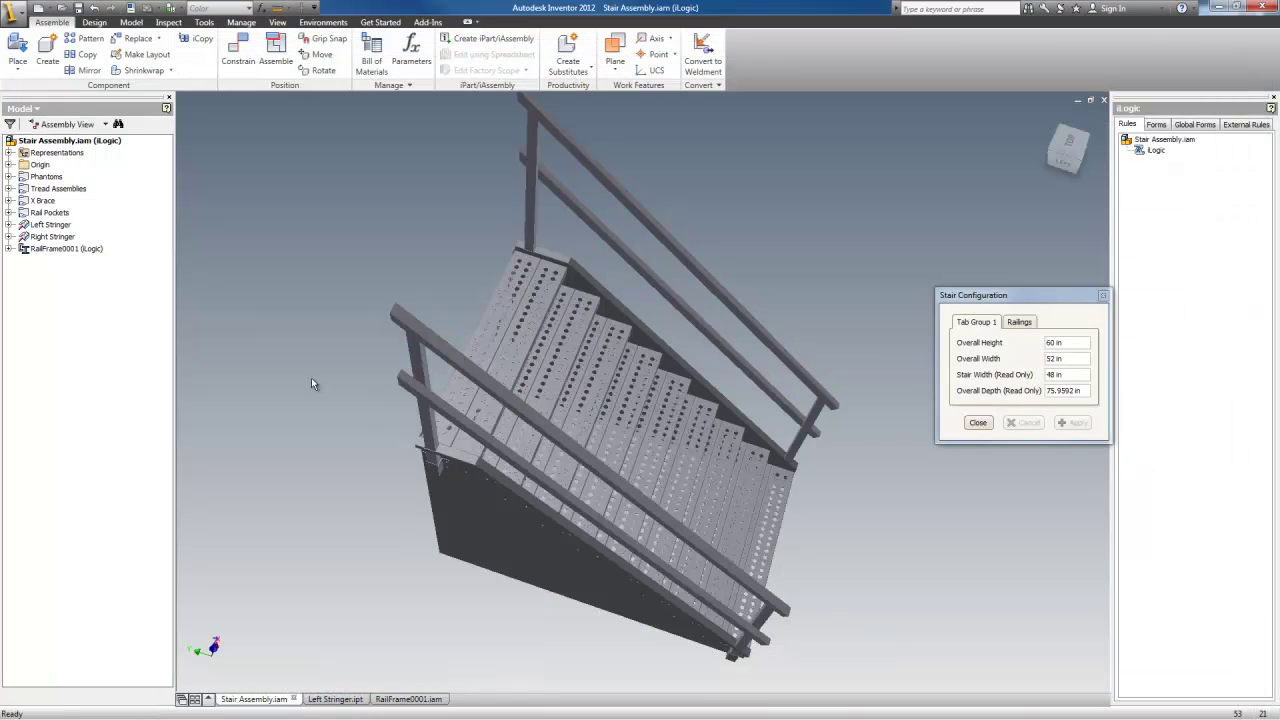
Switch to the Left Stringer part and examine its flat pattern, including the punched holes and bend lines.
key("F6")
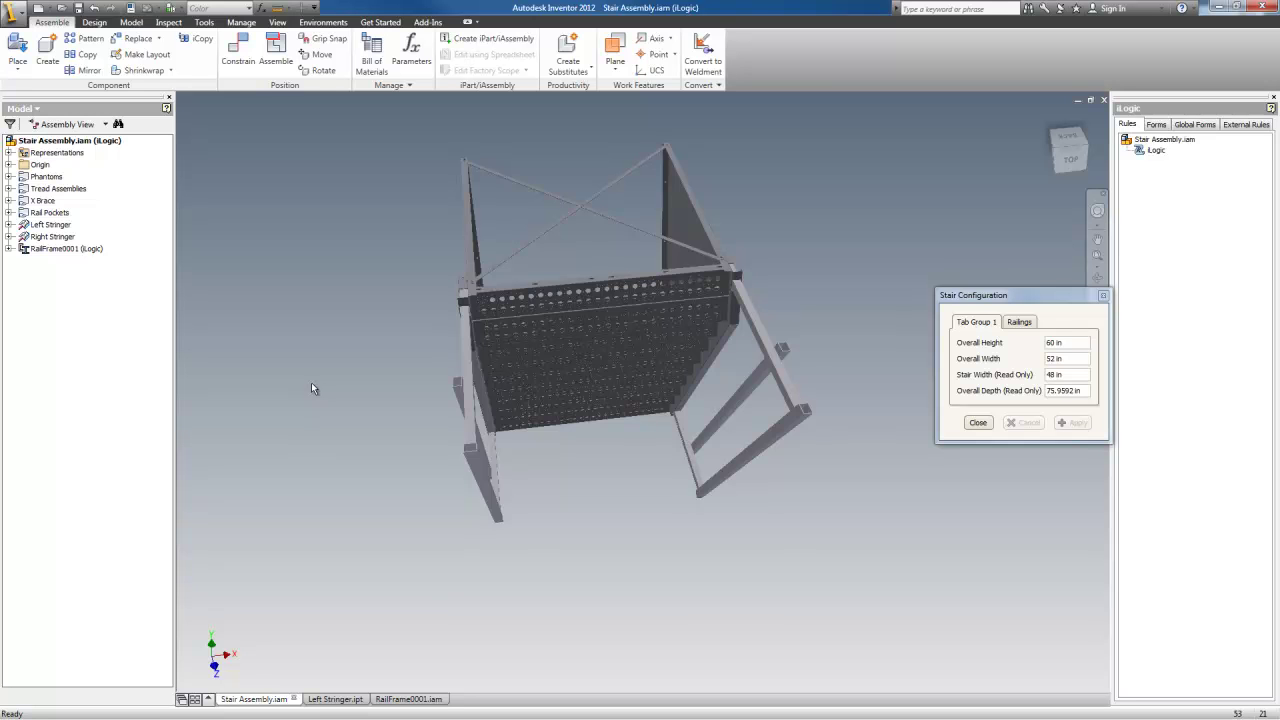
key("F6")
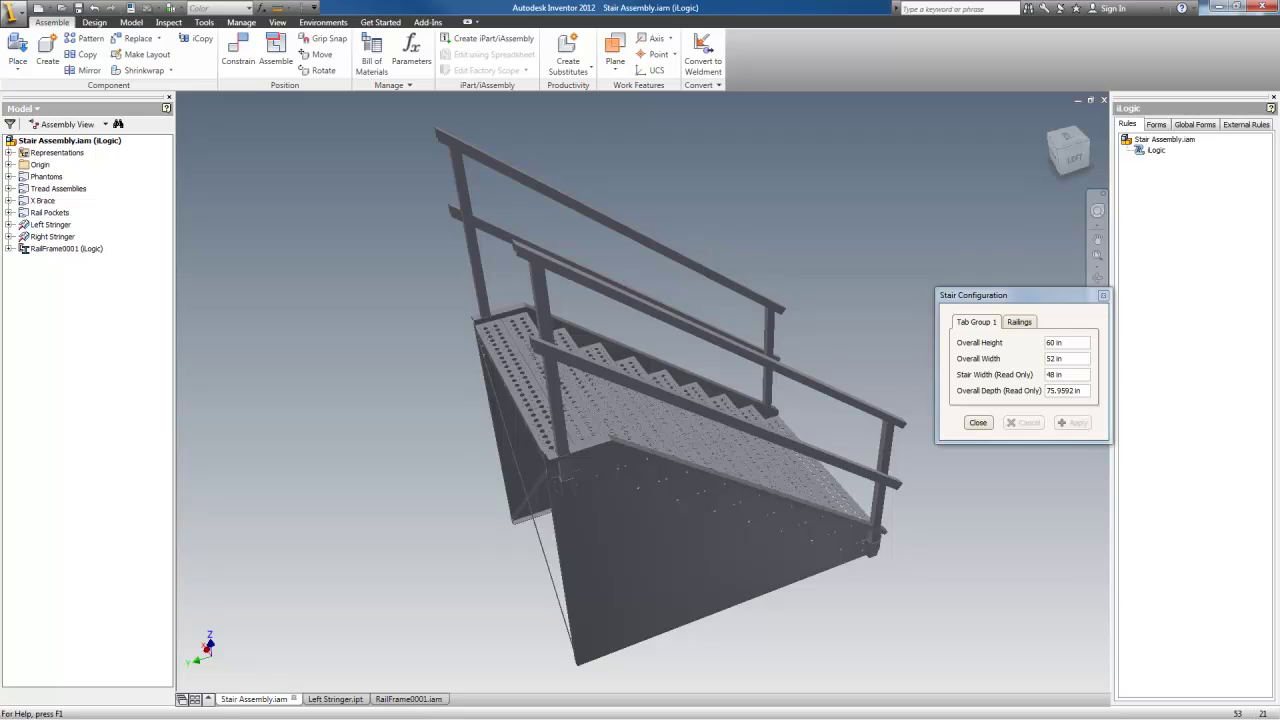
left_click(305, 701)
key("F6")
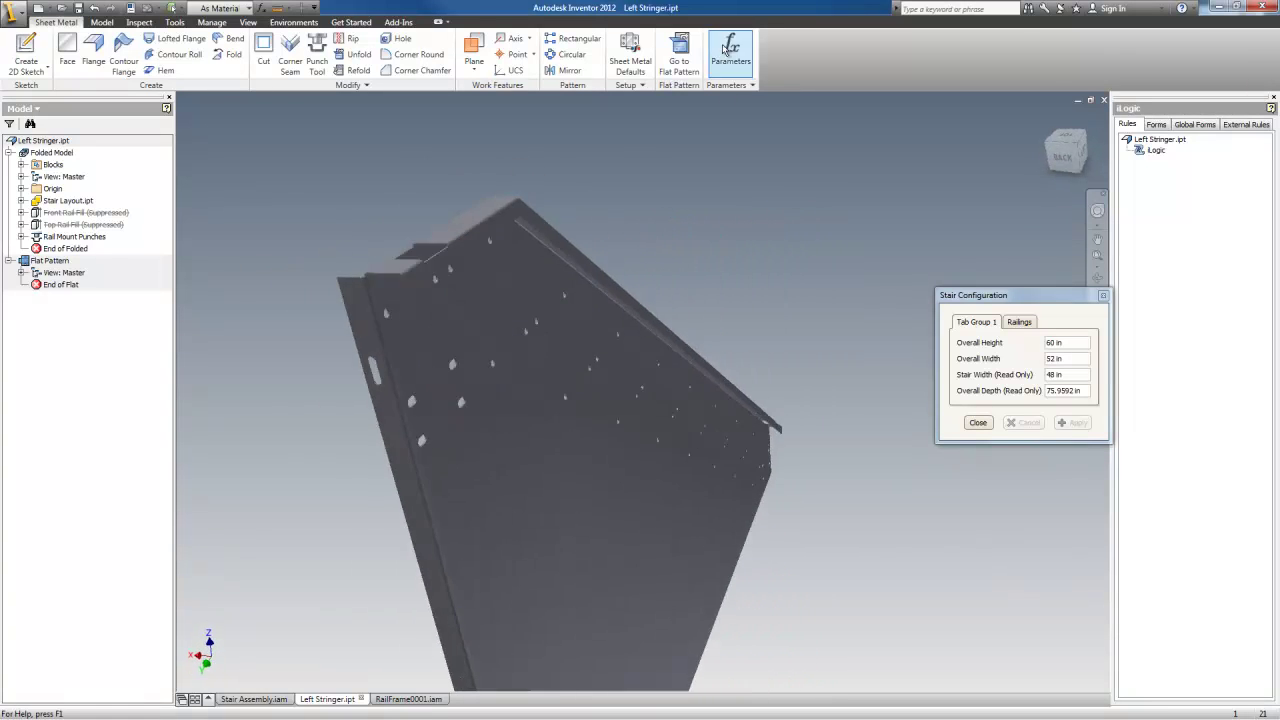
left_click(678, 52)
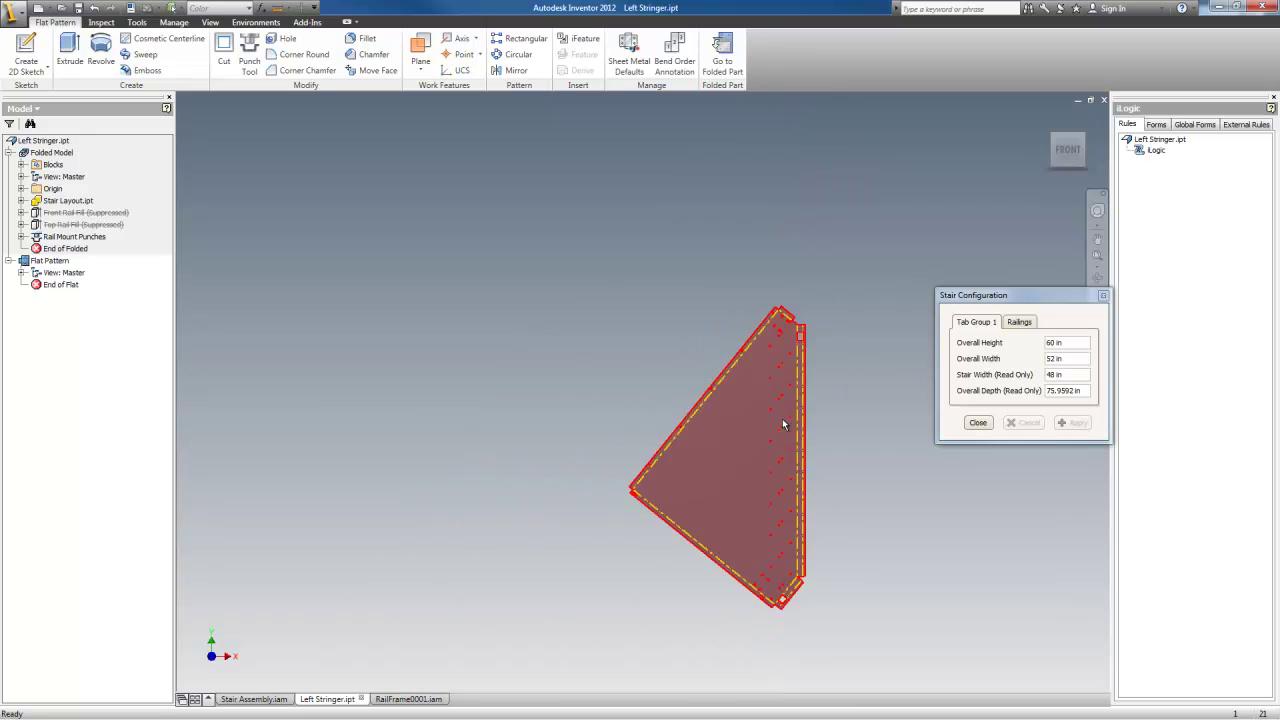
scroll(657, 391, "up", 6)
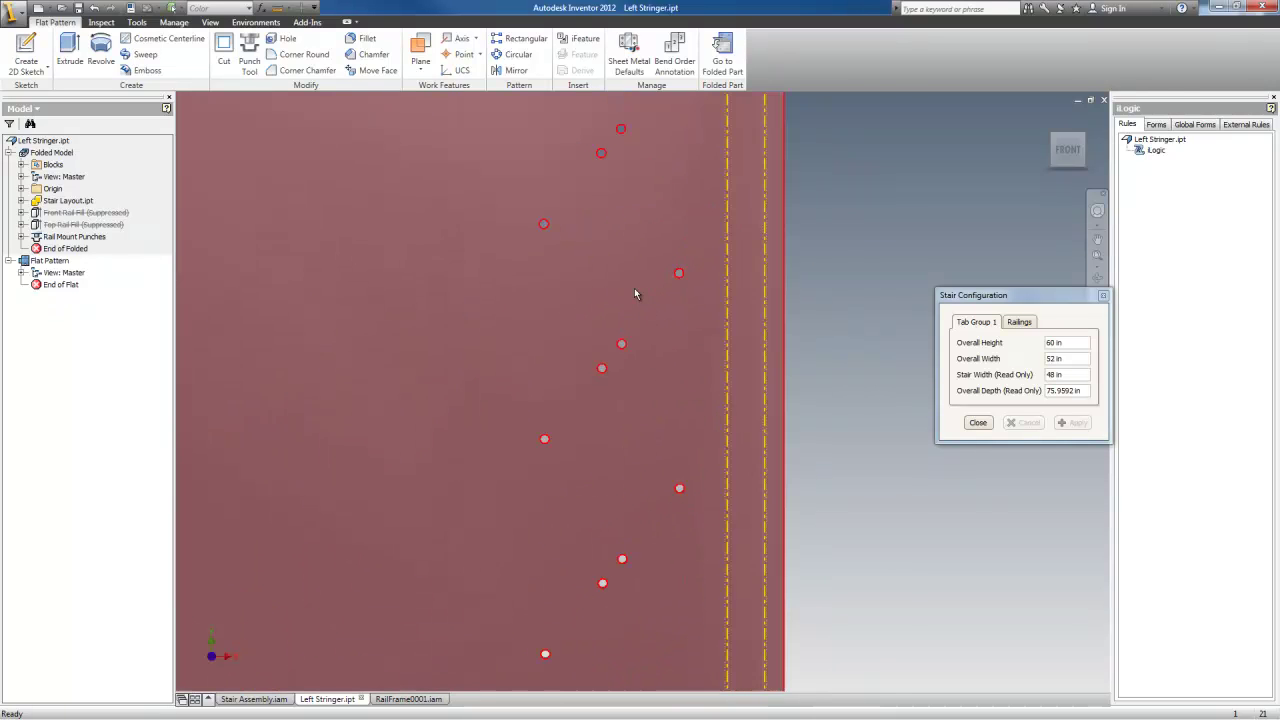
scroll(653, 321, "up", 3)
scroll(683, 283, "down", 7)
Switch to the RailFrame0001 assembly and examine the frame members and parts of the left and right railings.
left_click(416, 700)
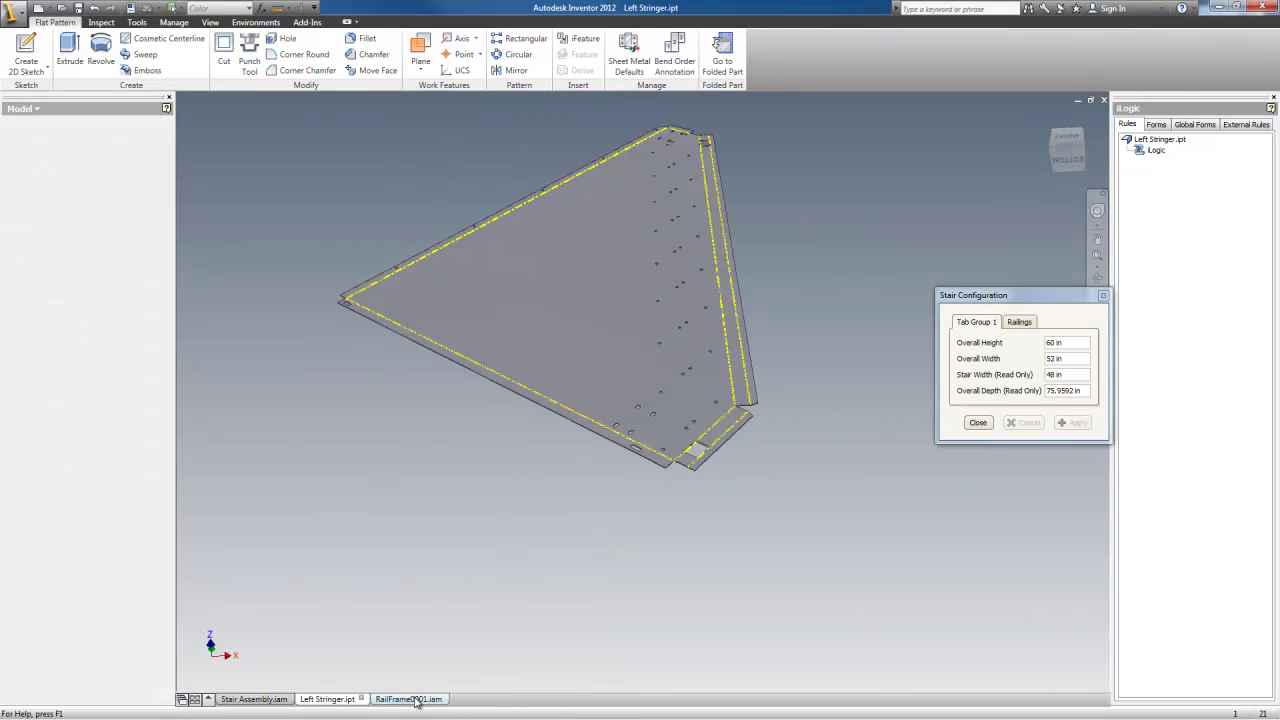
middle_click_drag(699, 430, 485, 381, "shift")
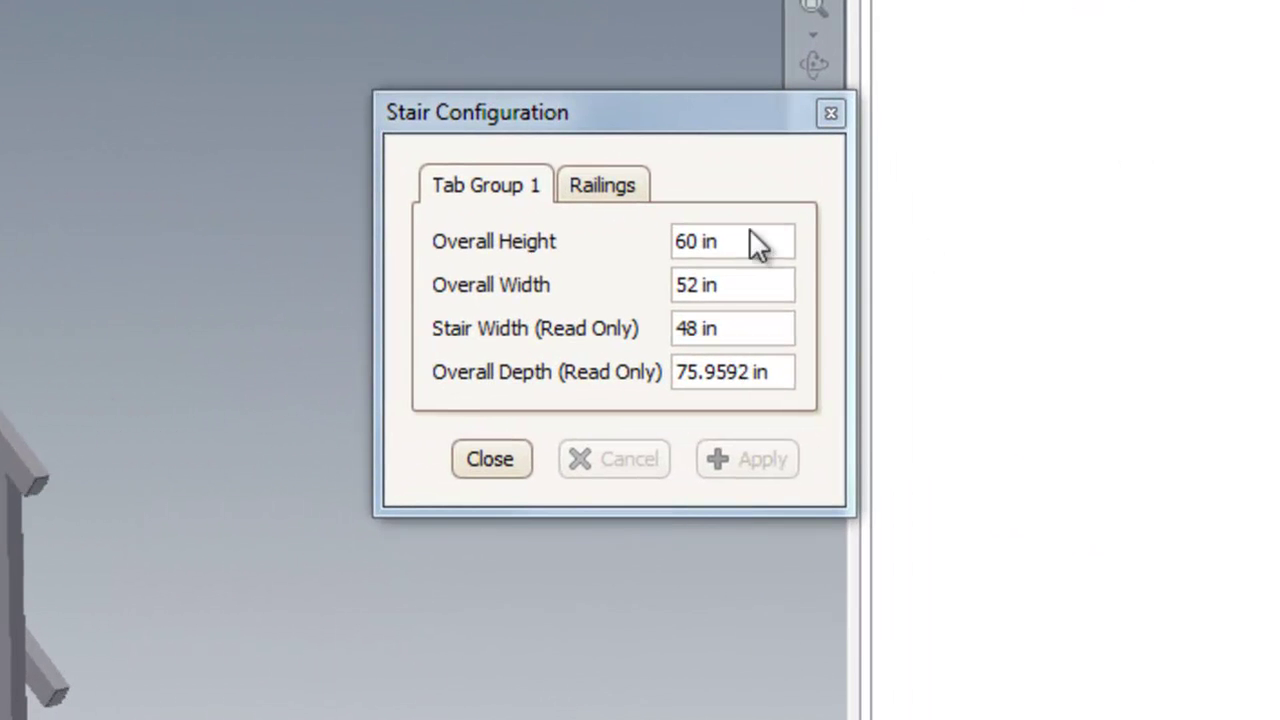
left_click(640, 190)
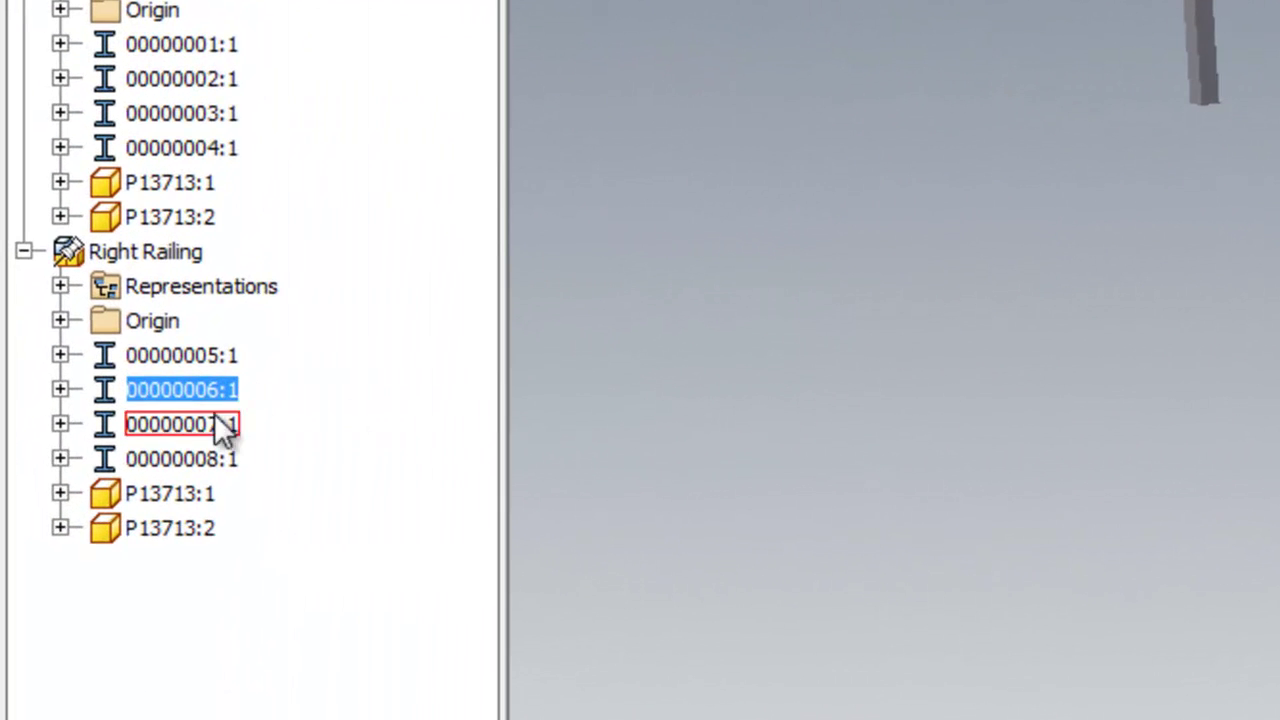
left_click(245, 590)
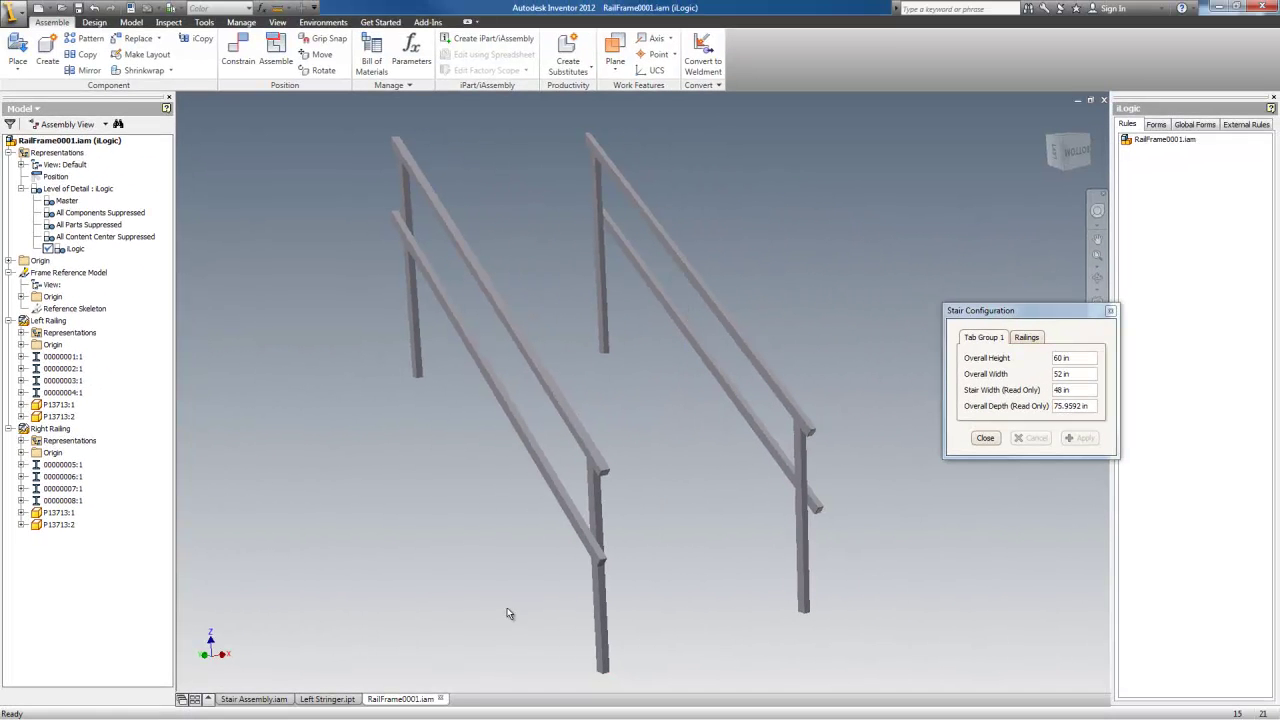
Go back to the Left Stringer part, return it to the folded model and inspect its shape.
left_click(326, 701)
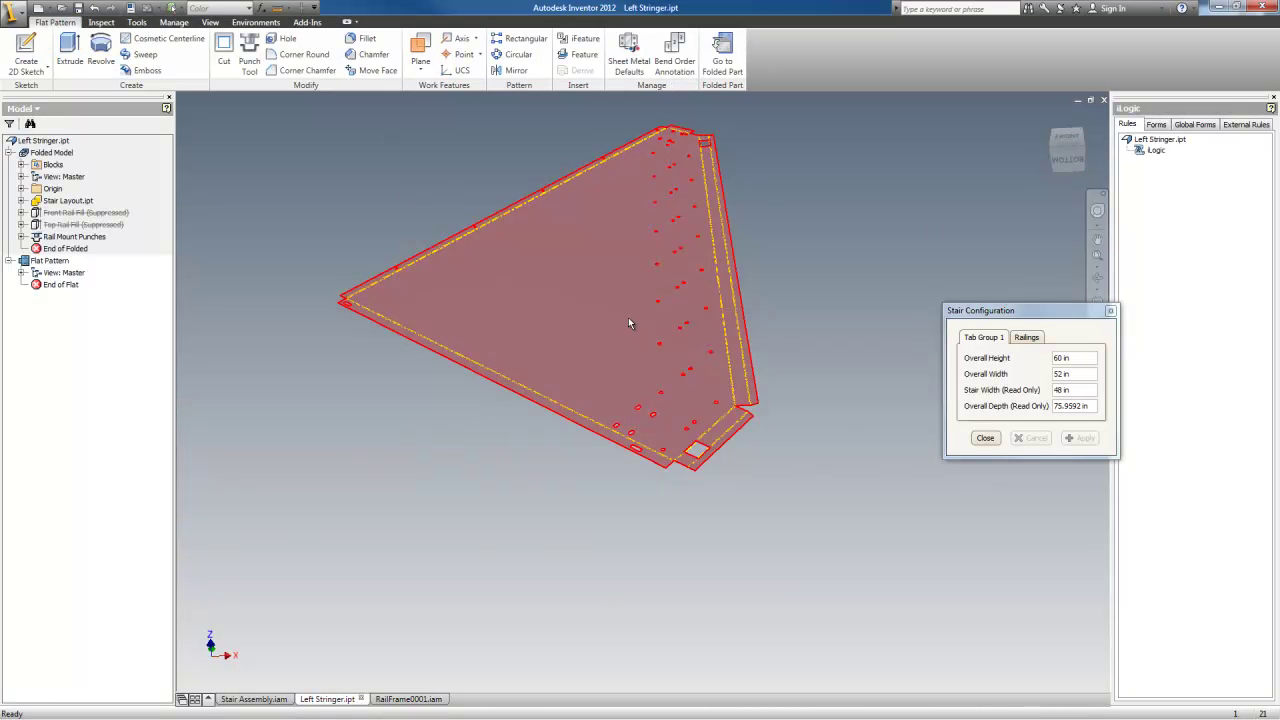
left_click(628, 236)
left_click(722, 55)
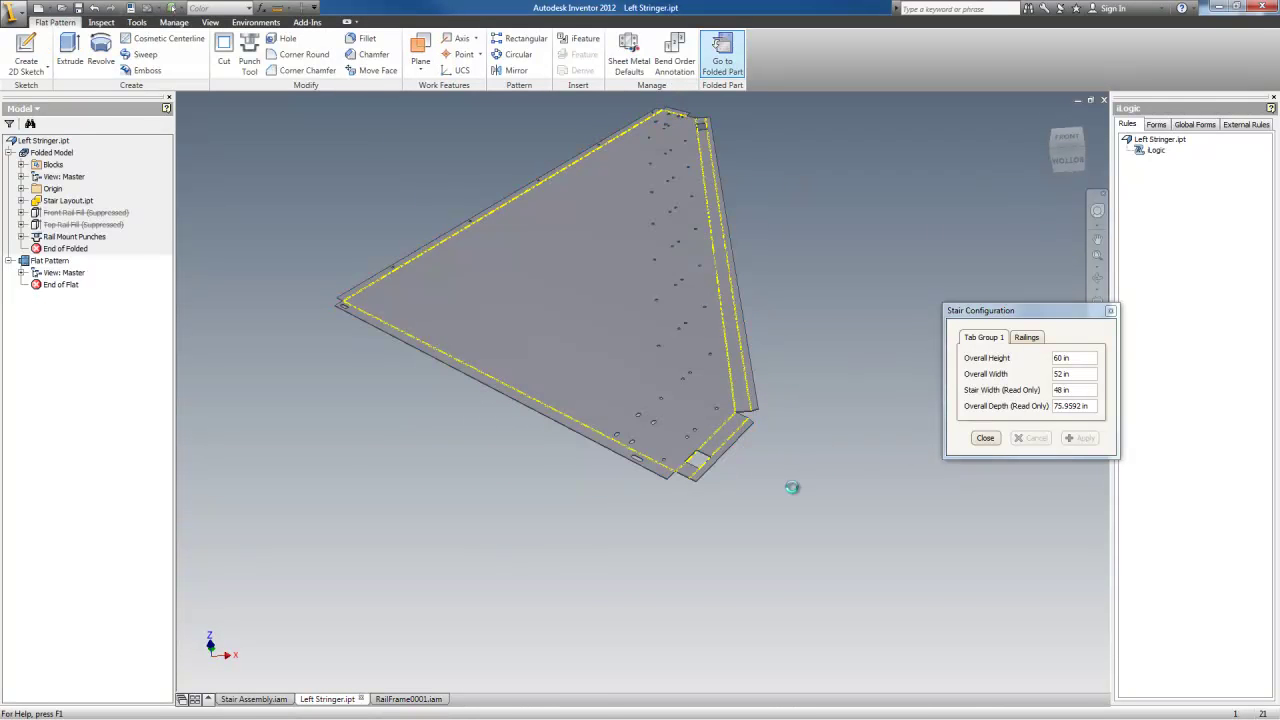
middle_click_drag(365, 382, 294, 410, "shift")
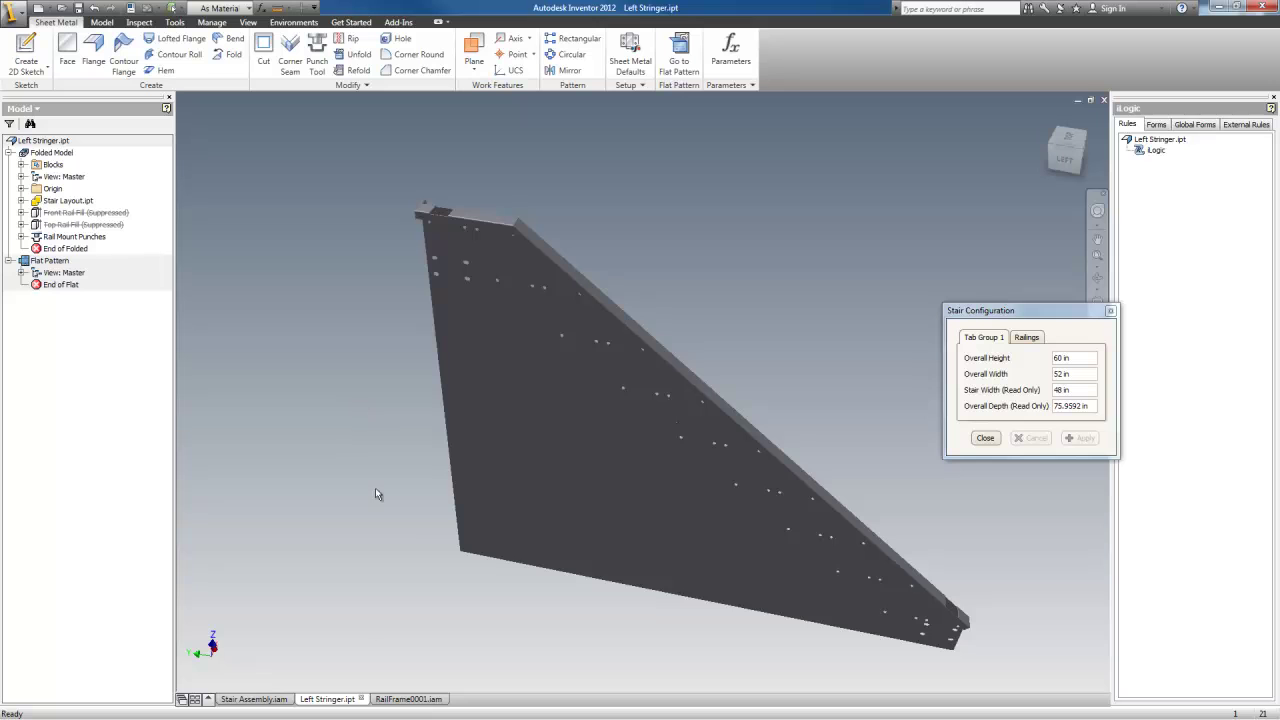
In the Stair Assembly, set the stair's overall height to 24 in and apply the configuration.
left_click(268, 699)
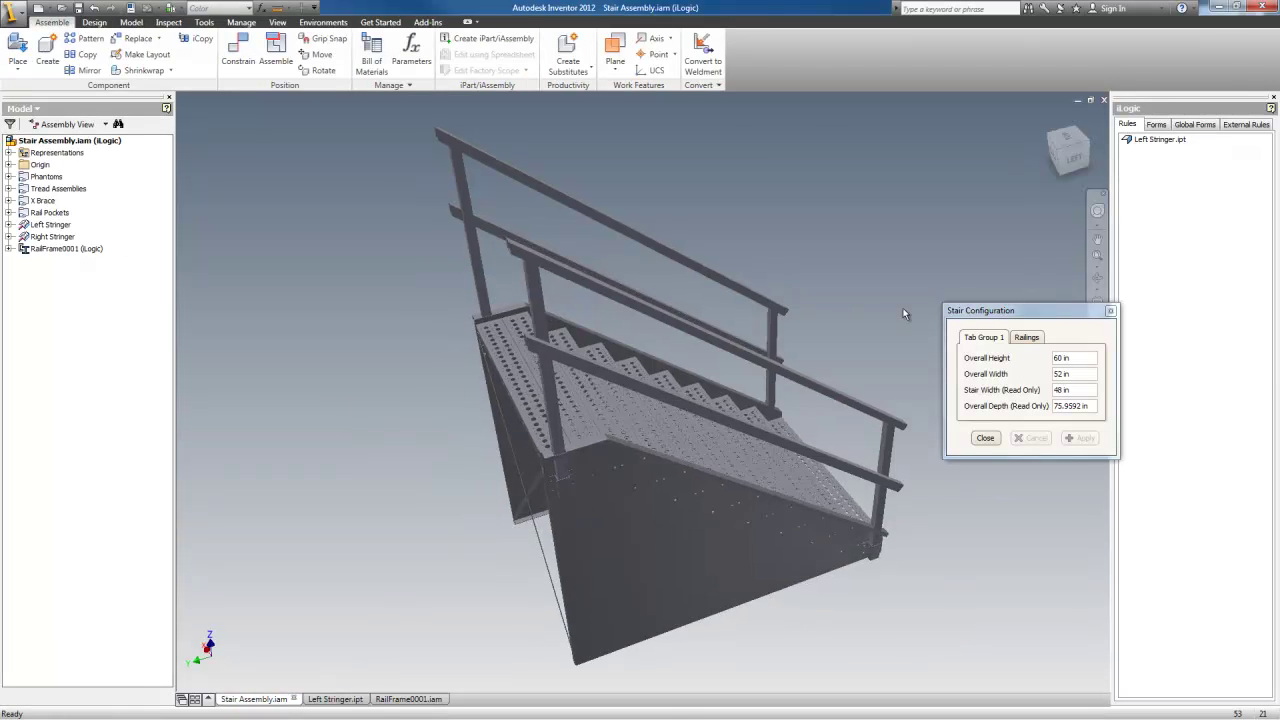
key("F6")
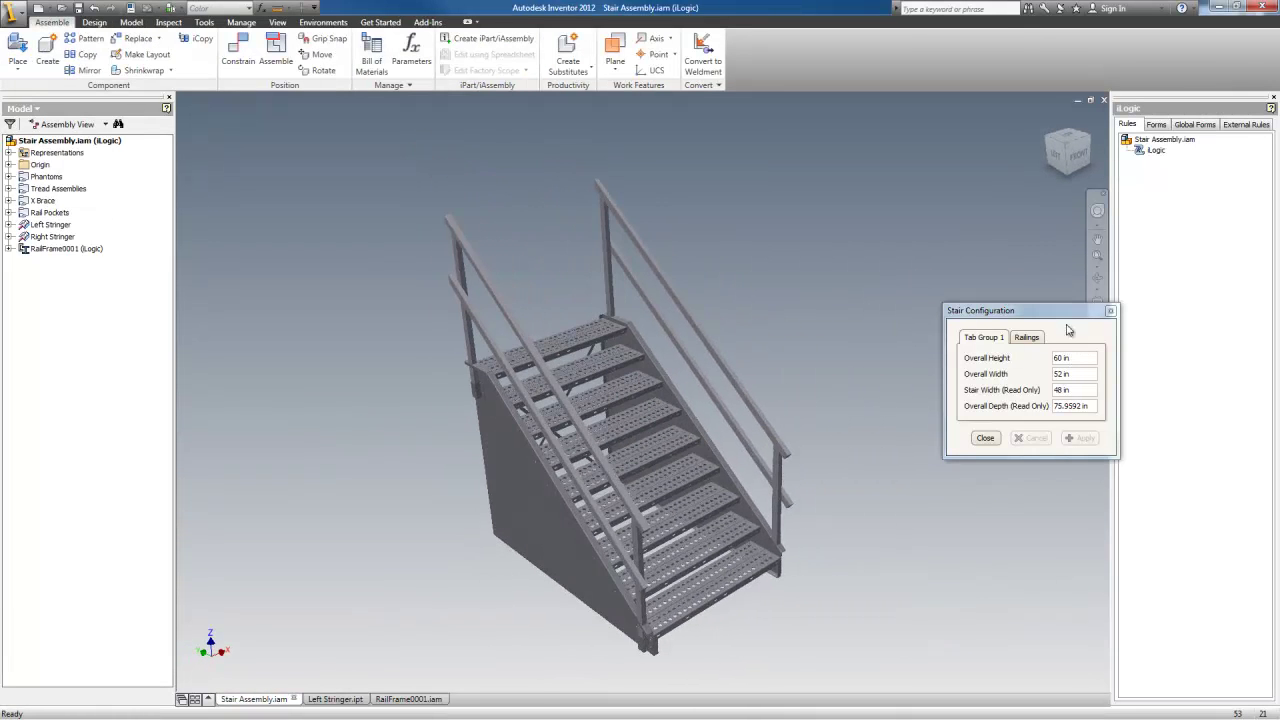
left_click_drag(1066, 320, 1037, 376)
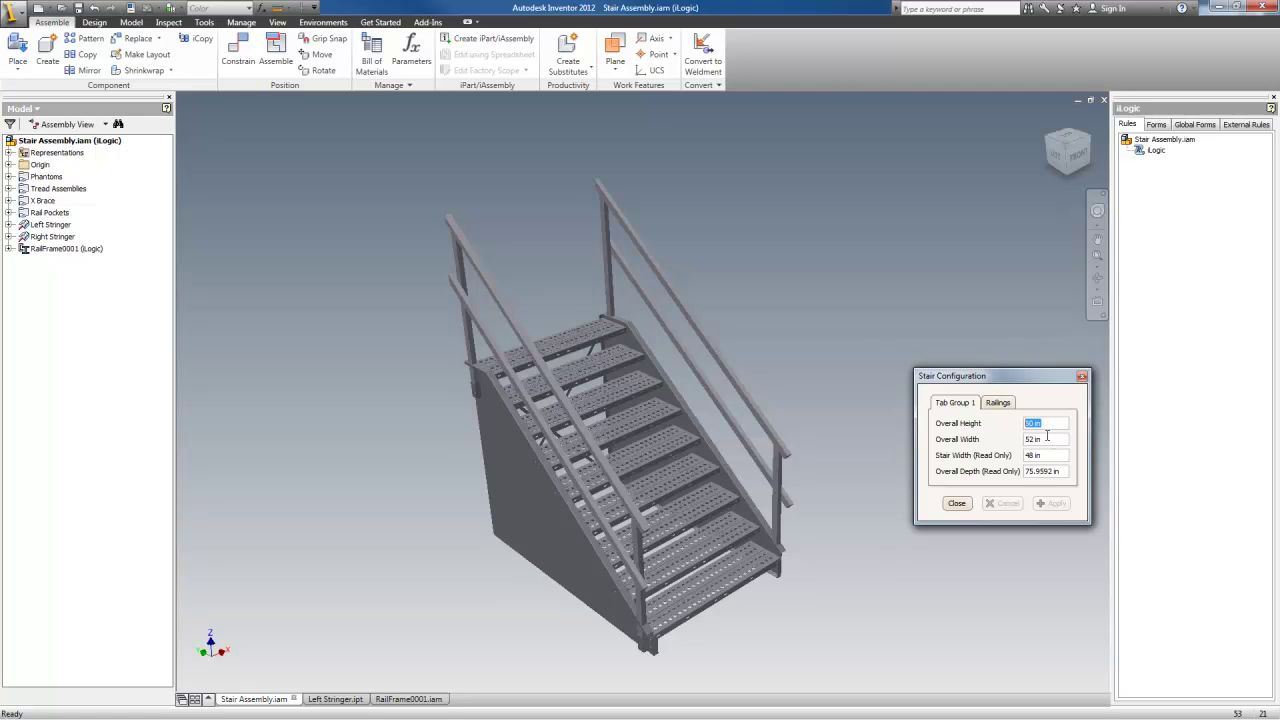
type("24")
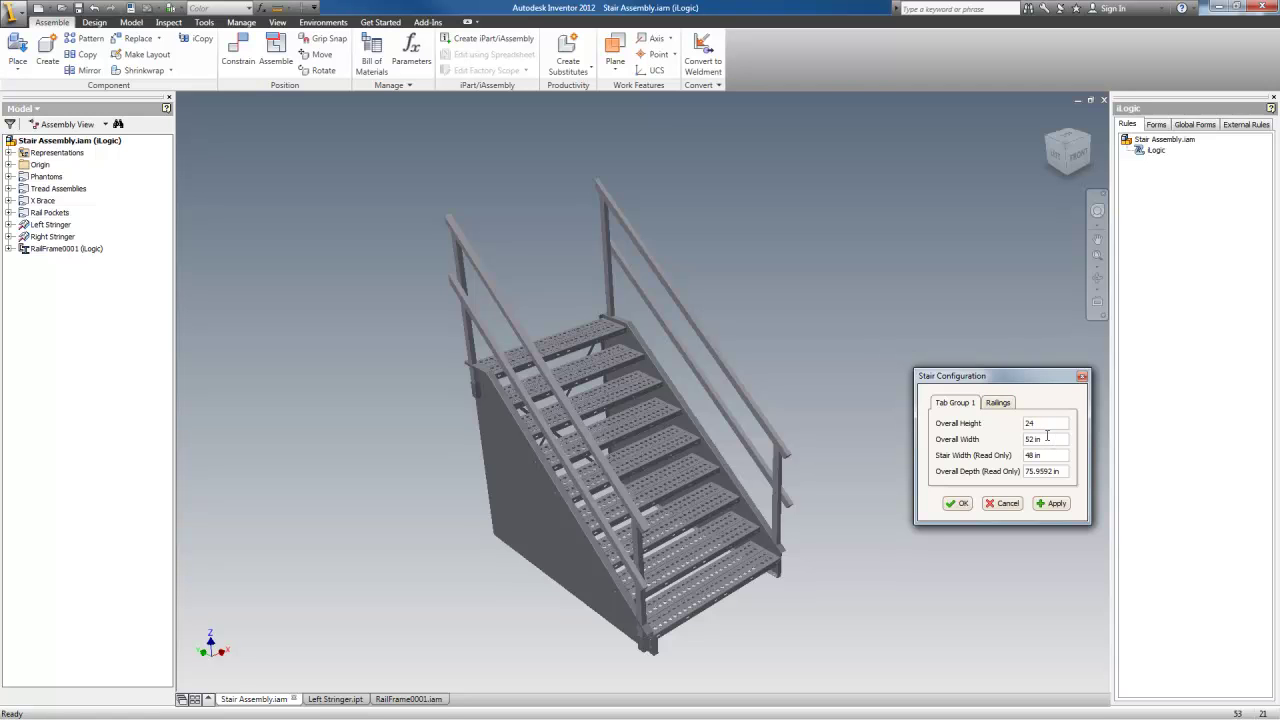
left_click(1066, 505)
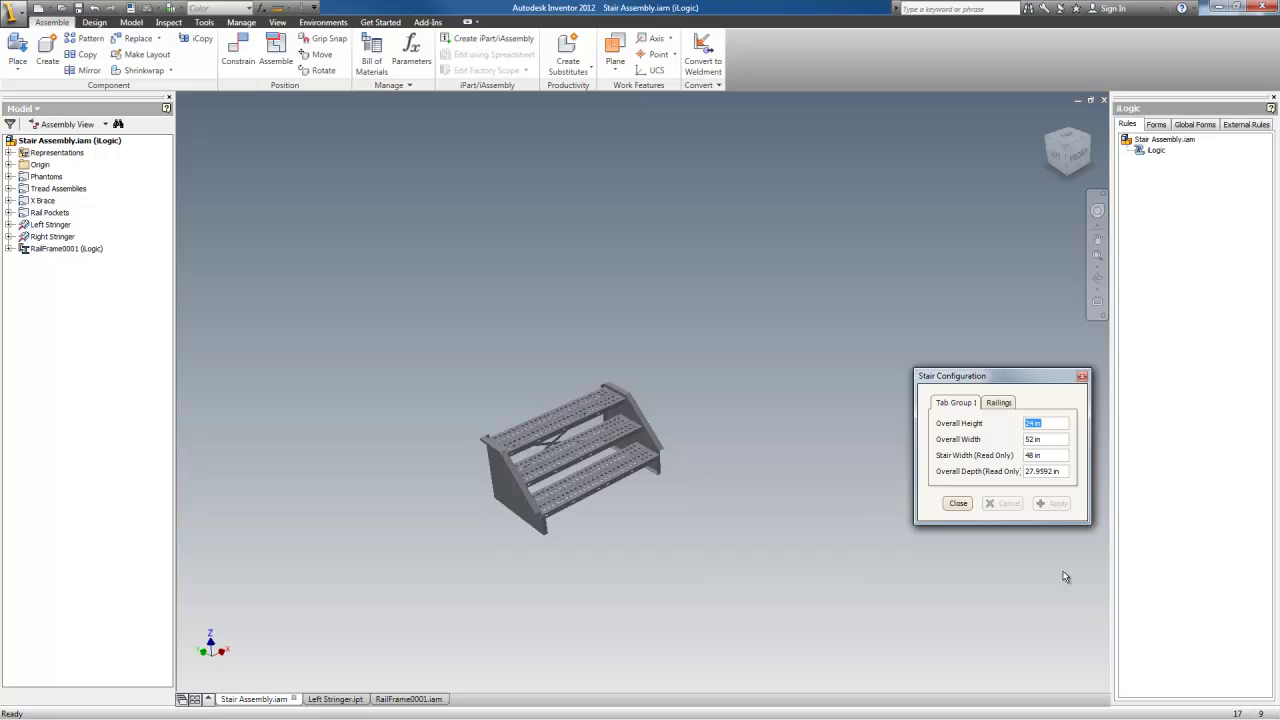
Set the stair's overall height to 36.5 in and overall width to 35 in, and apply the configuration.
left_click(877, 552)
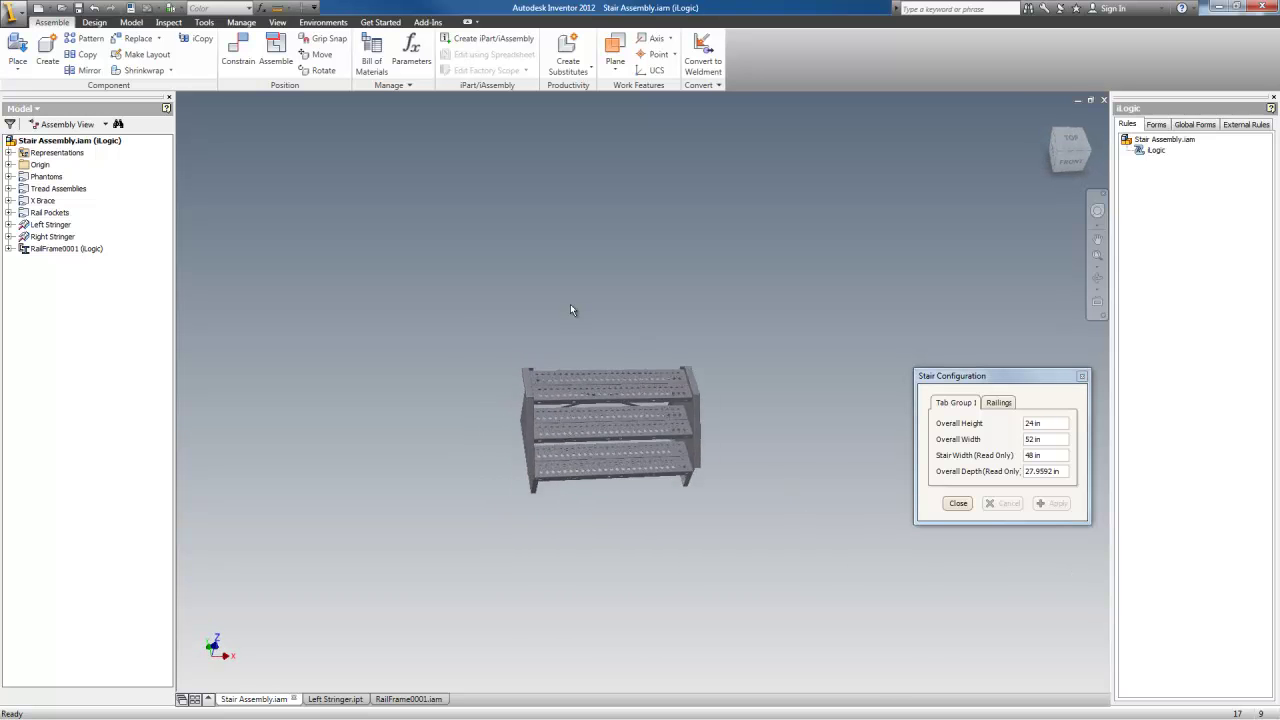
scroll(612, 443, "up", 3)
scroll(630, 475, "down", 2)
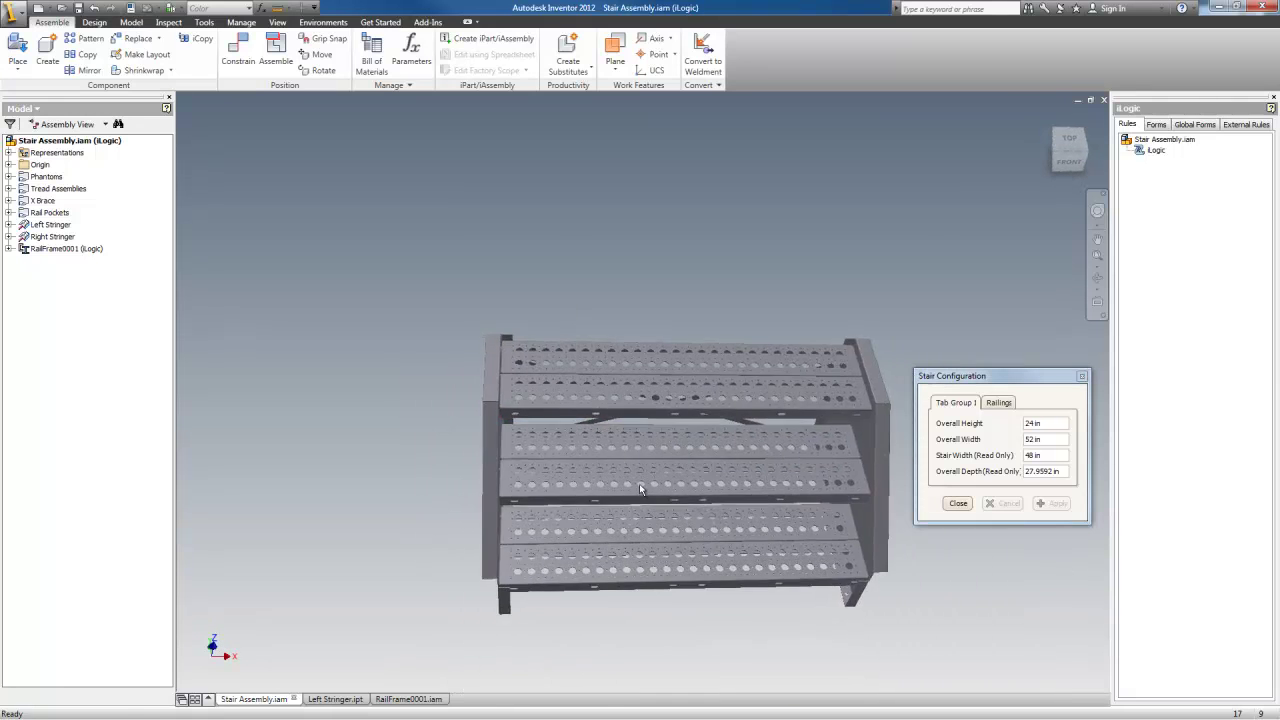
middle_click_drag(640, 489, 604, 550, "shift")
middle_click_drag(591, 612, 700, 571, "shift")
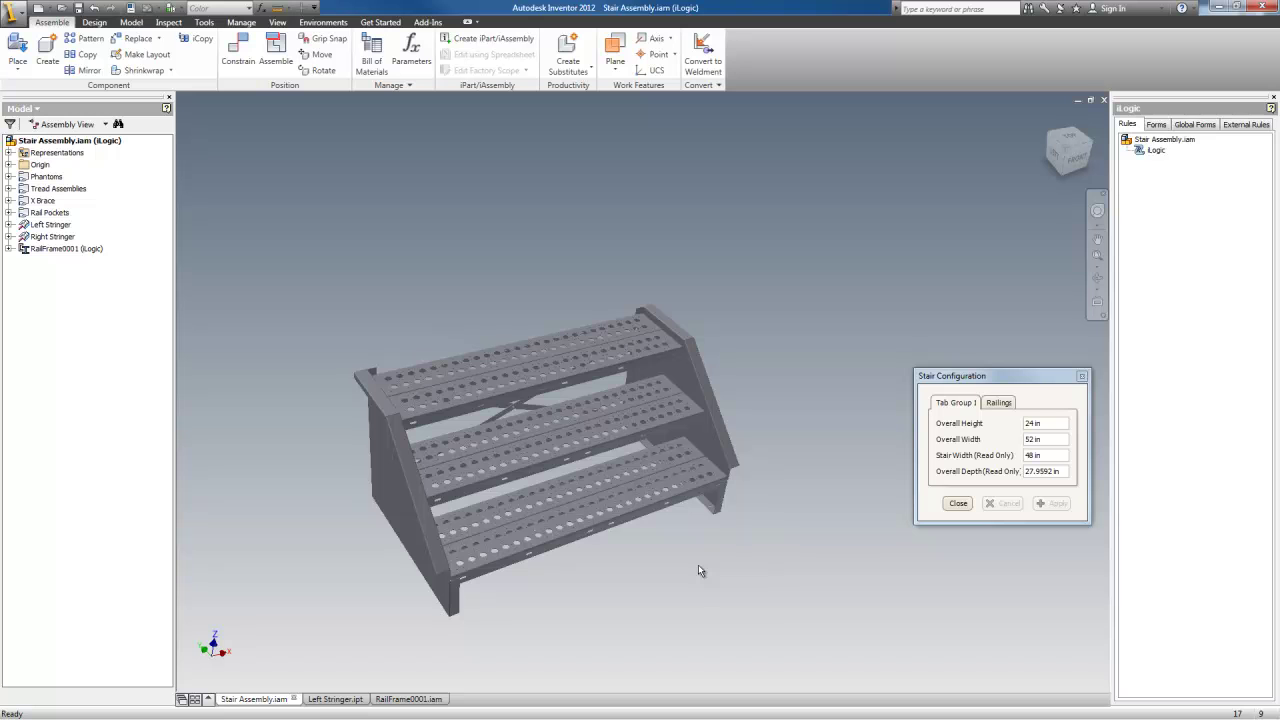
middle_click_drag(716, 441, 697, 556, "shift")
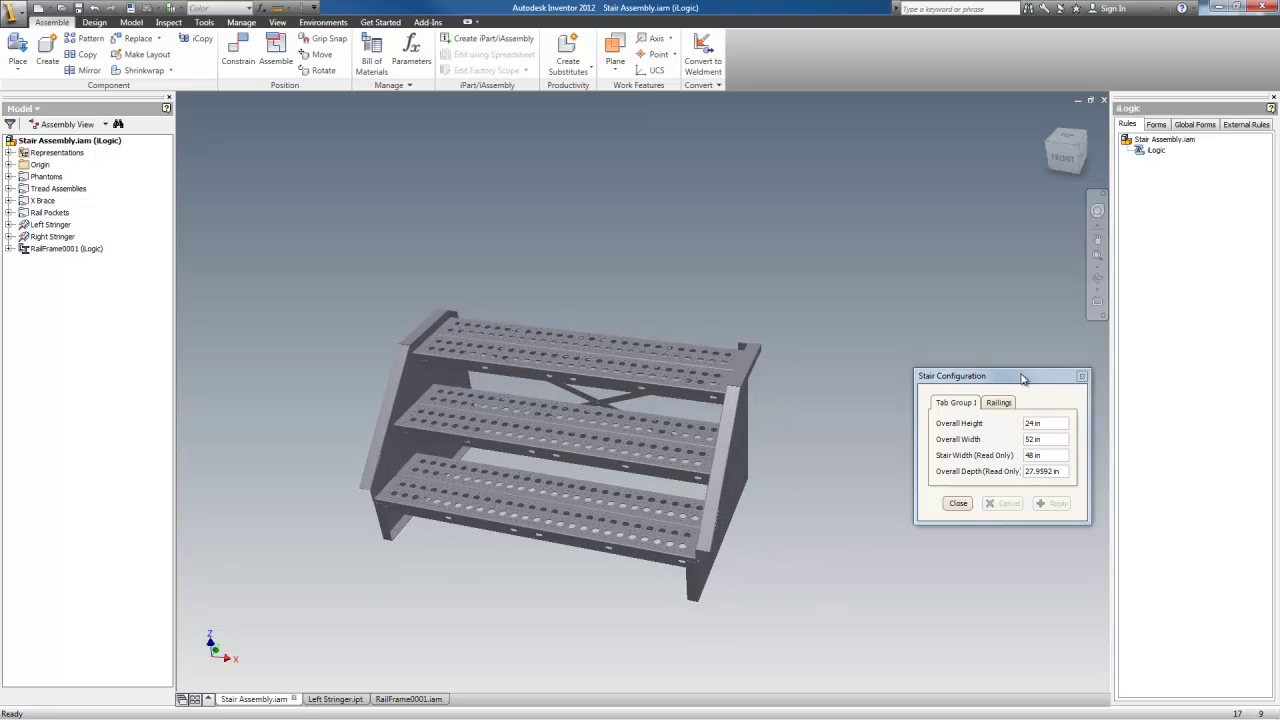
left_click_drag(1022, 378, 1000, 388)
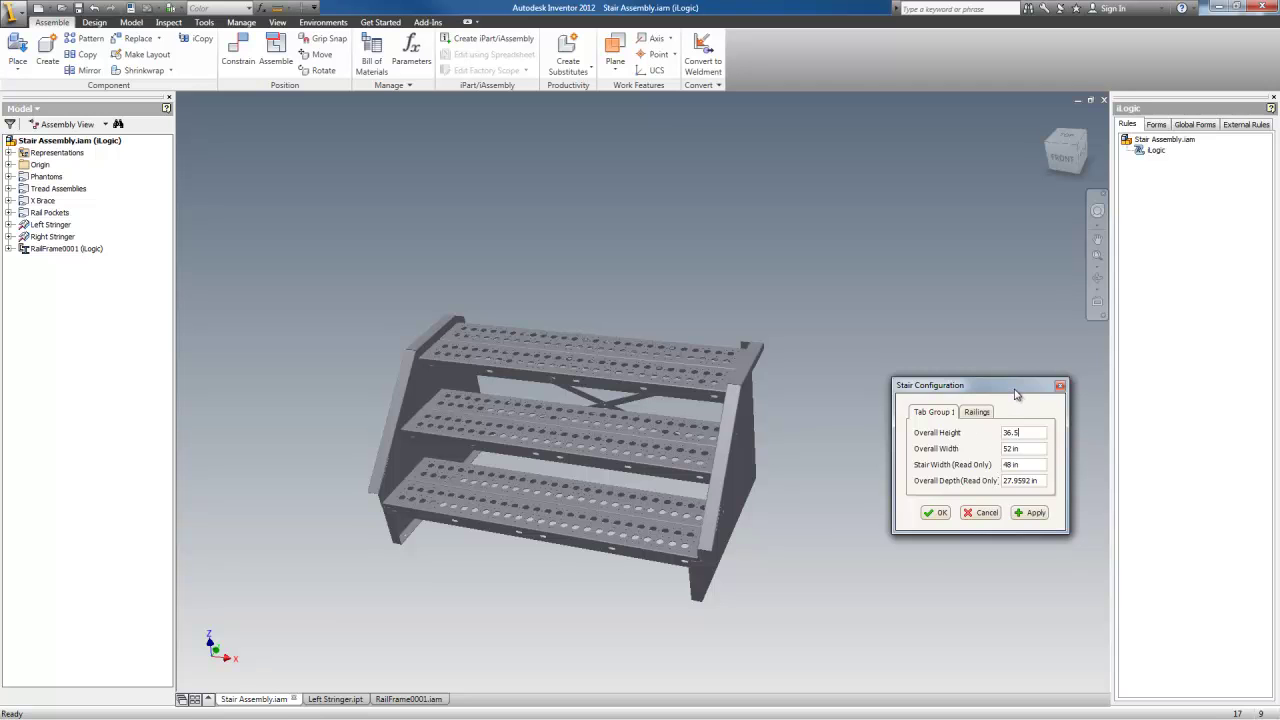
left_click_drag(1015, 393, 1015, 399)
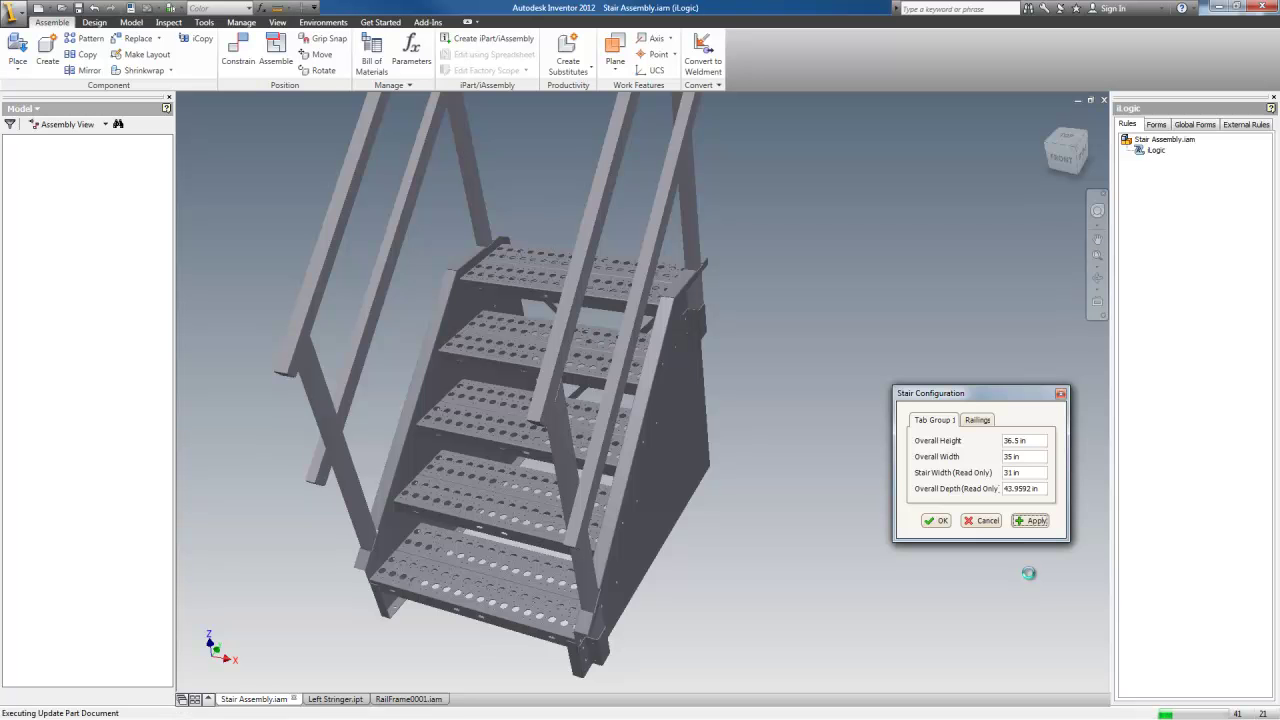
Set the stair's Rail Availability to Auto and apply the railing configuration.
key("F6")
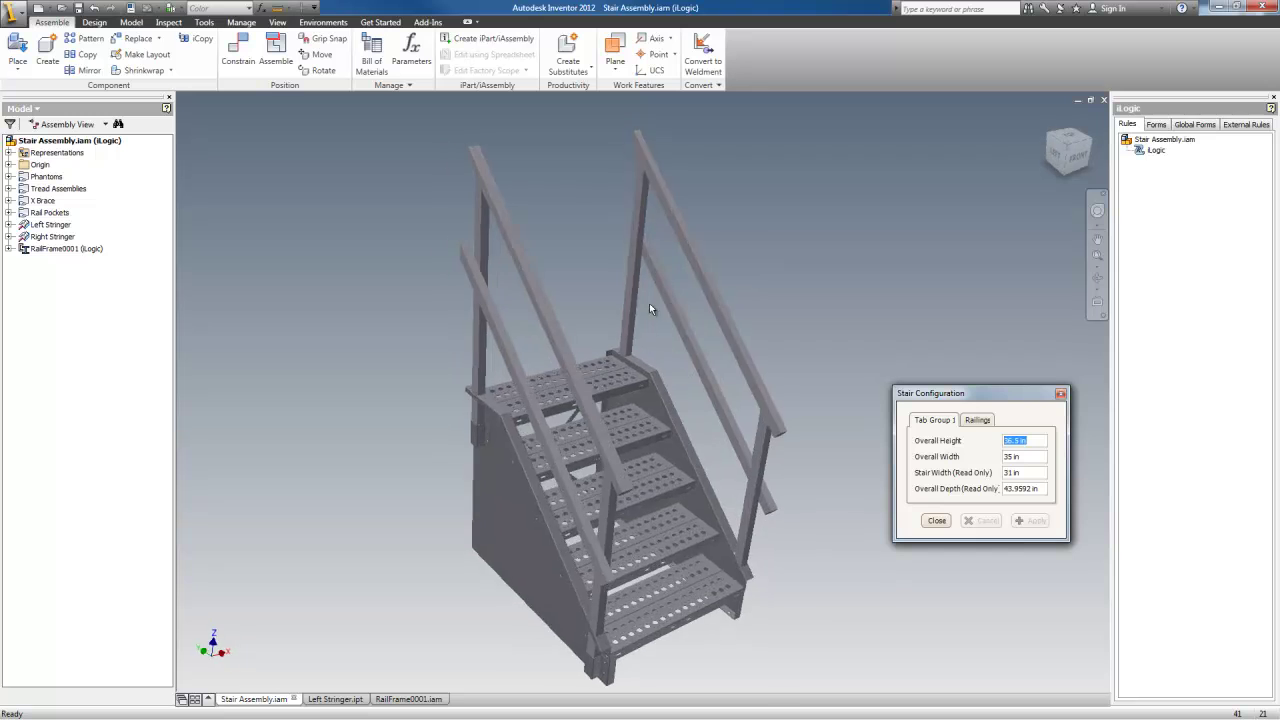
scroll(505, 448, "up", 5)
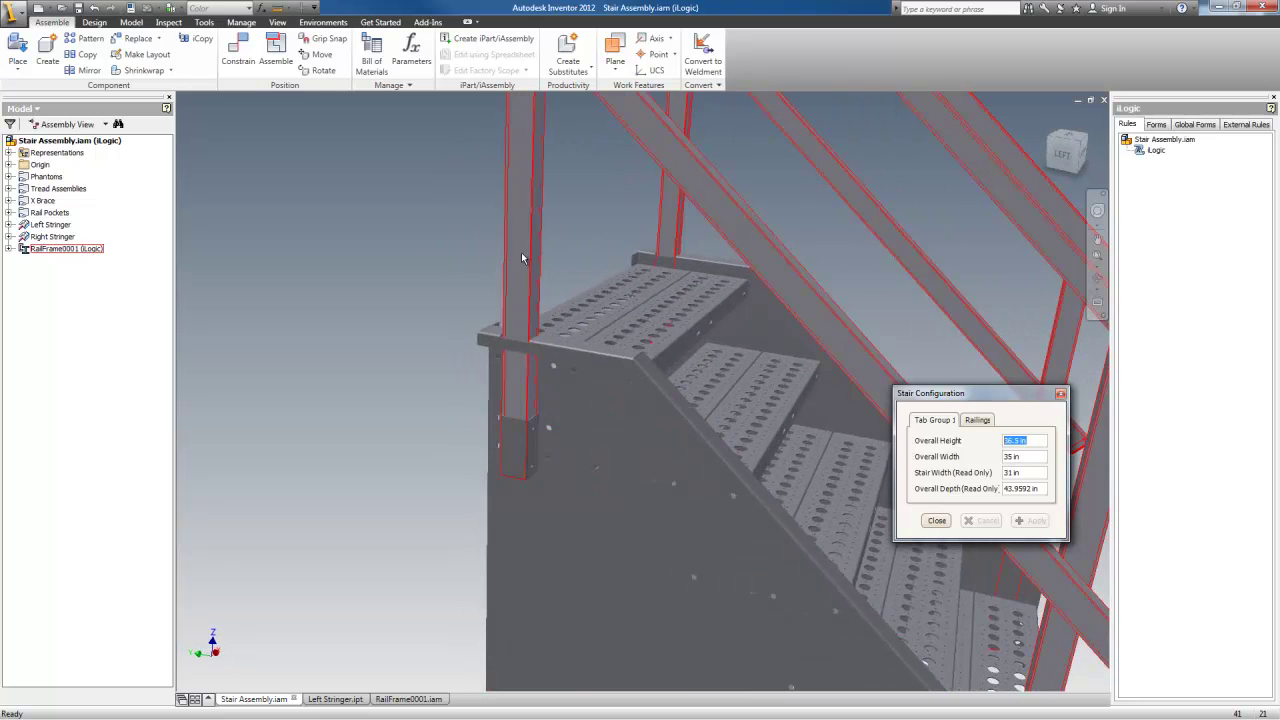
scroll(589, 343, "down", 4)
middle_click_drag(589, 343, 951, 391, "shift")
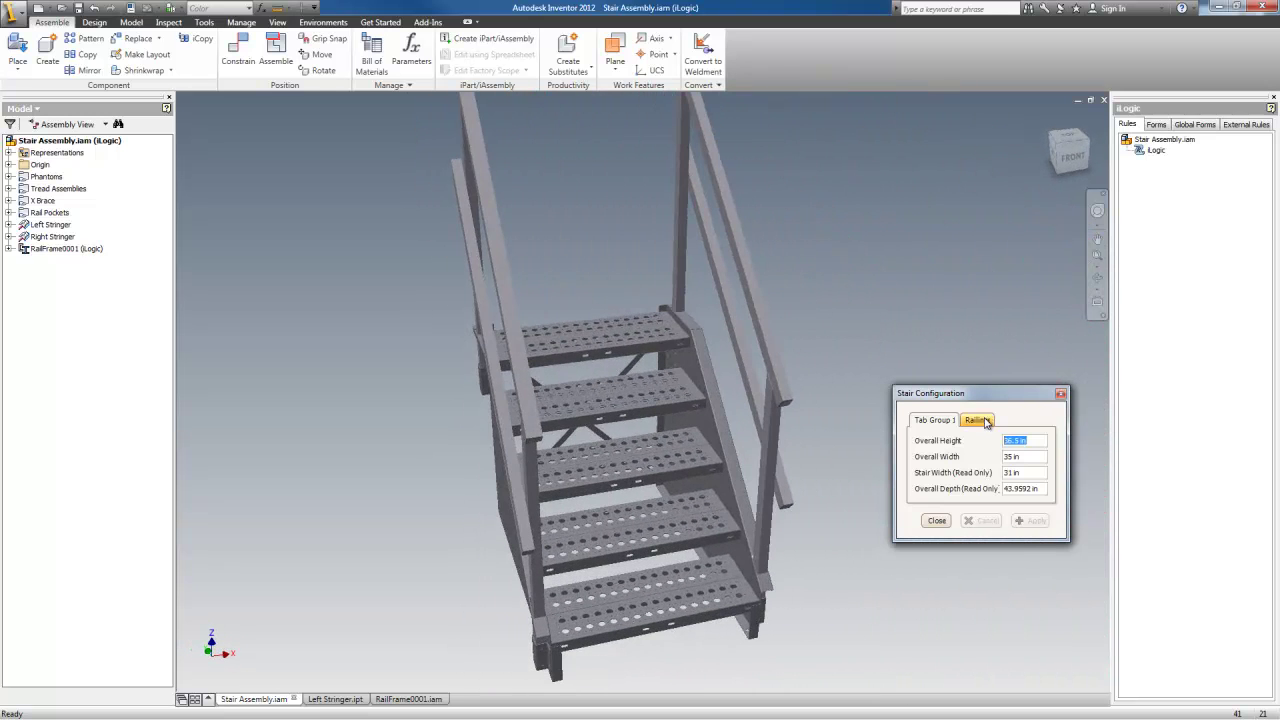
left_click(982, 421)
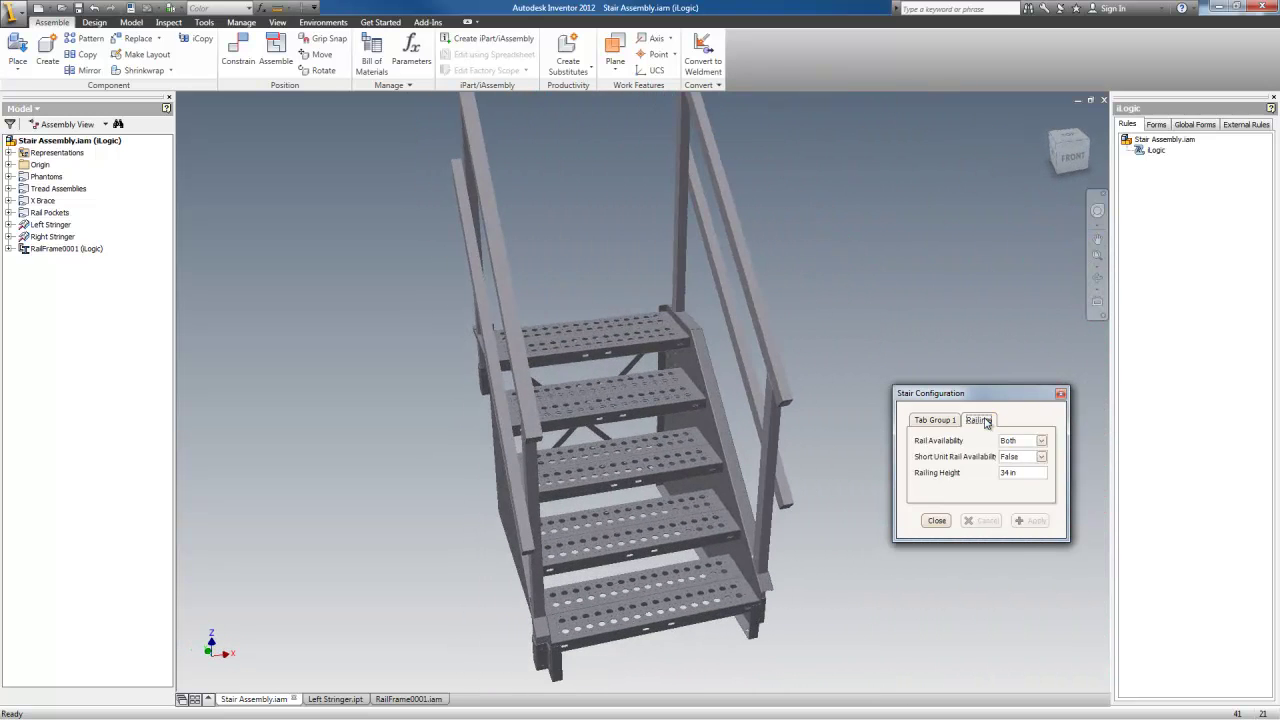
left_click(1041, 441)
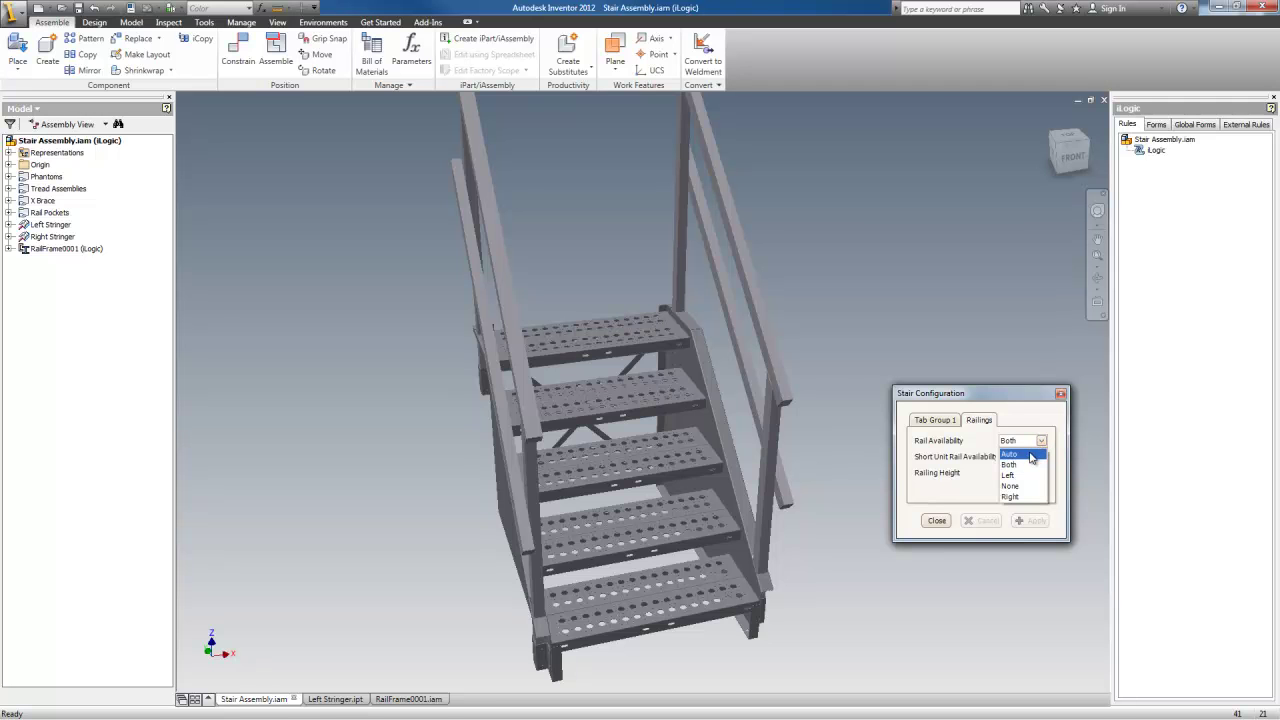
left_click(1034, 454)
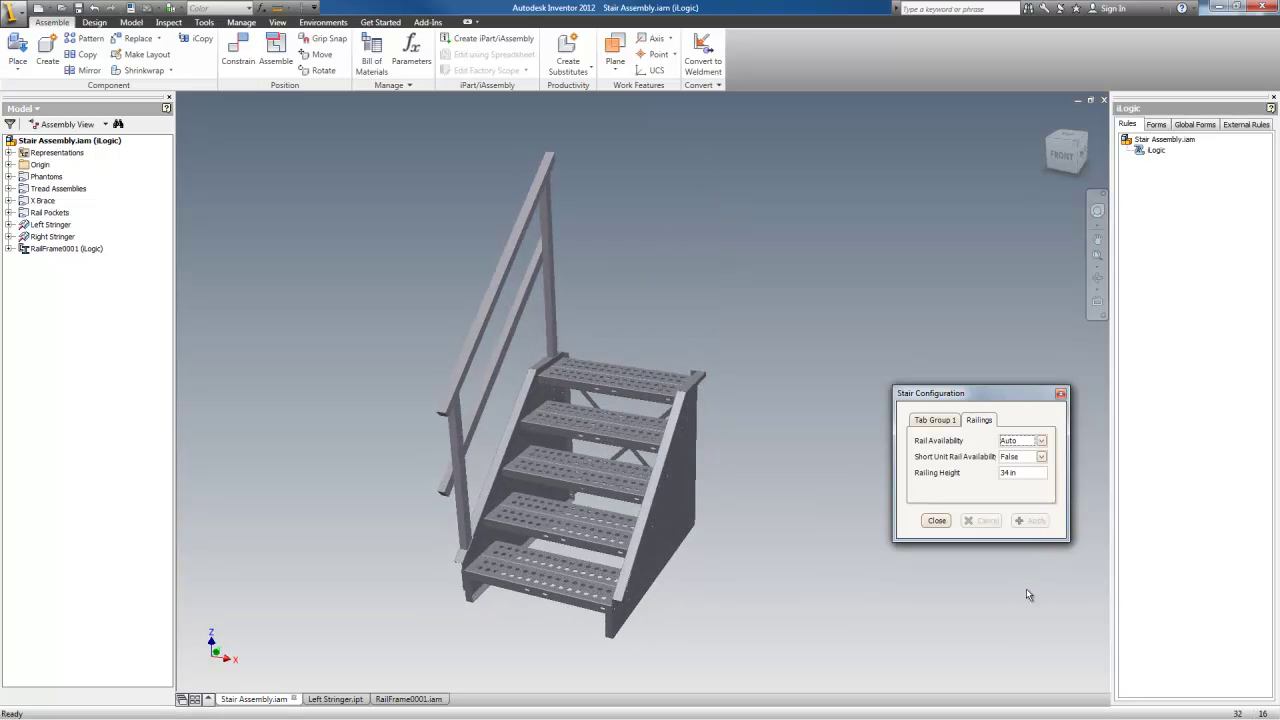
middle_click_drag(985, 594, 721, 403, "shift")
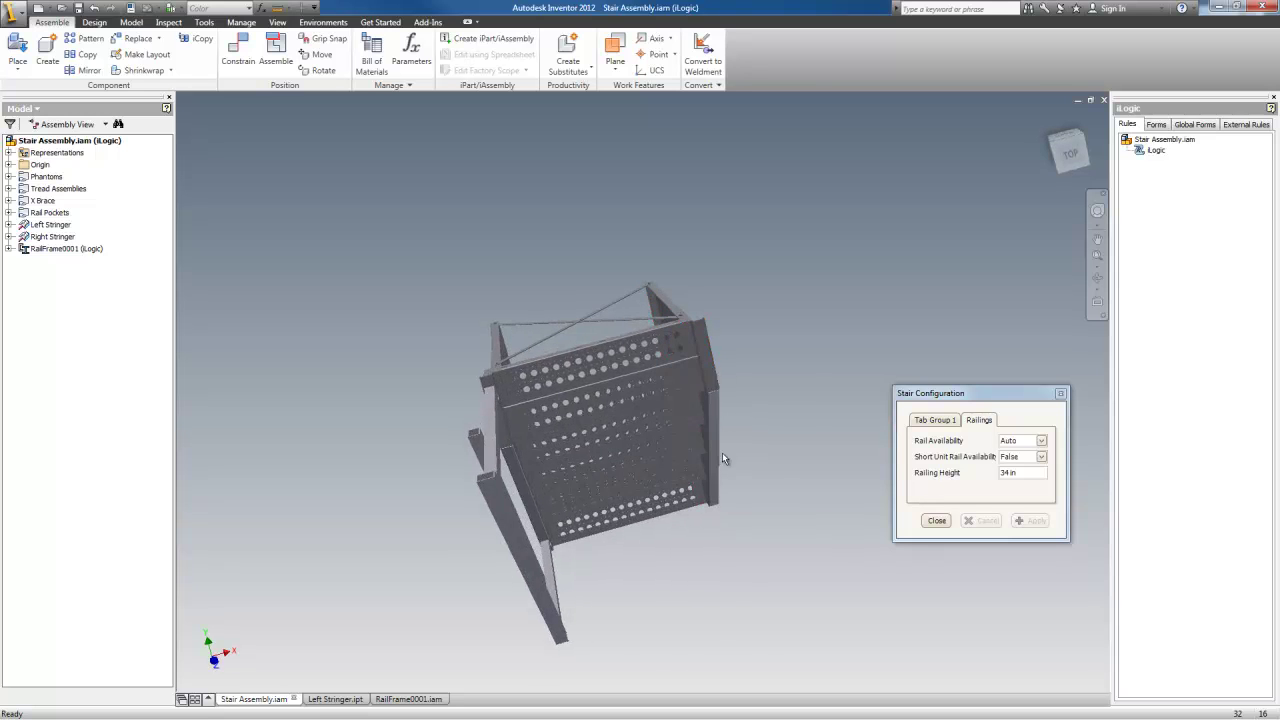
Inspect the configured stair and its railing from below, above and the sides.
middle_click_drag(722, 452, 851, 348, "shift")
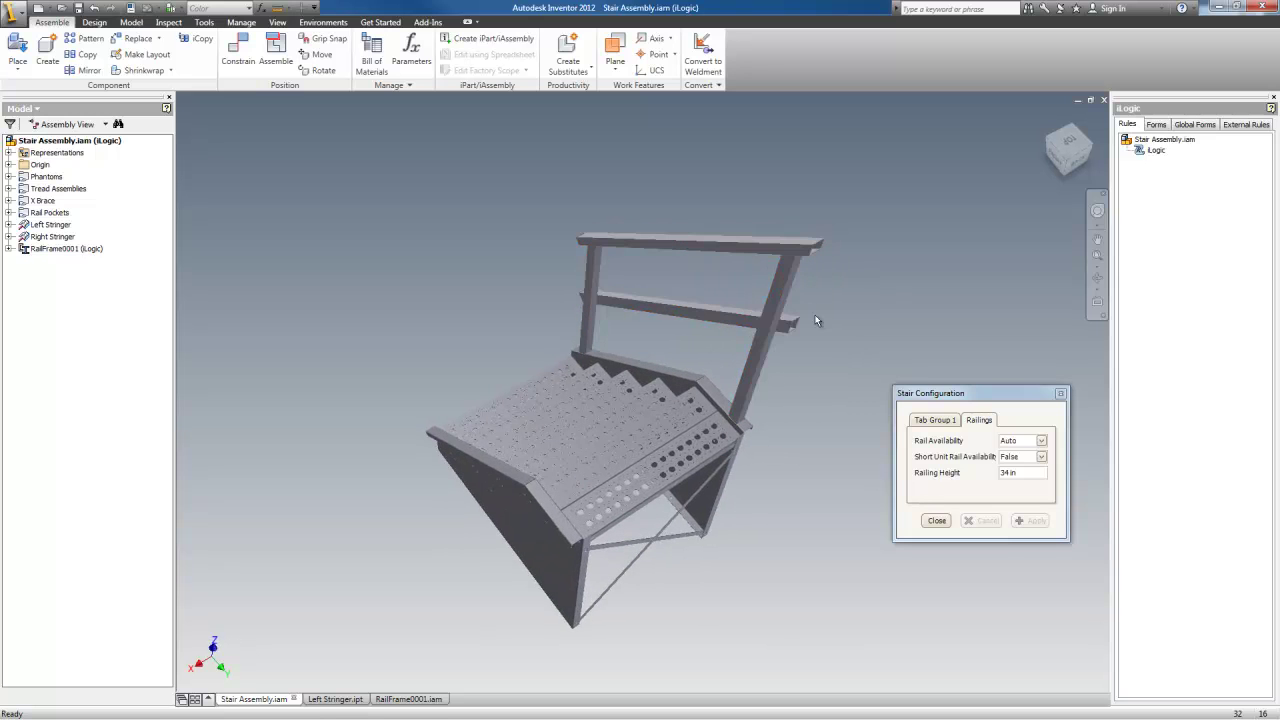
middle_click_drag(816, 320, 851, 391, "shift")
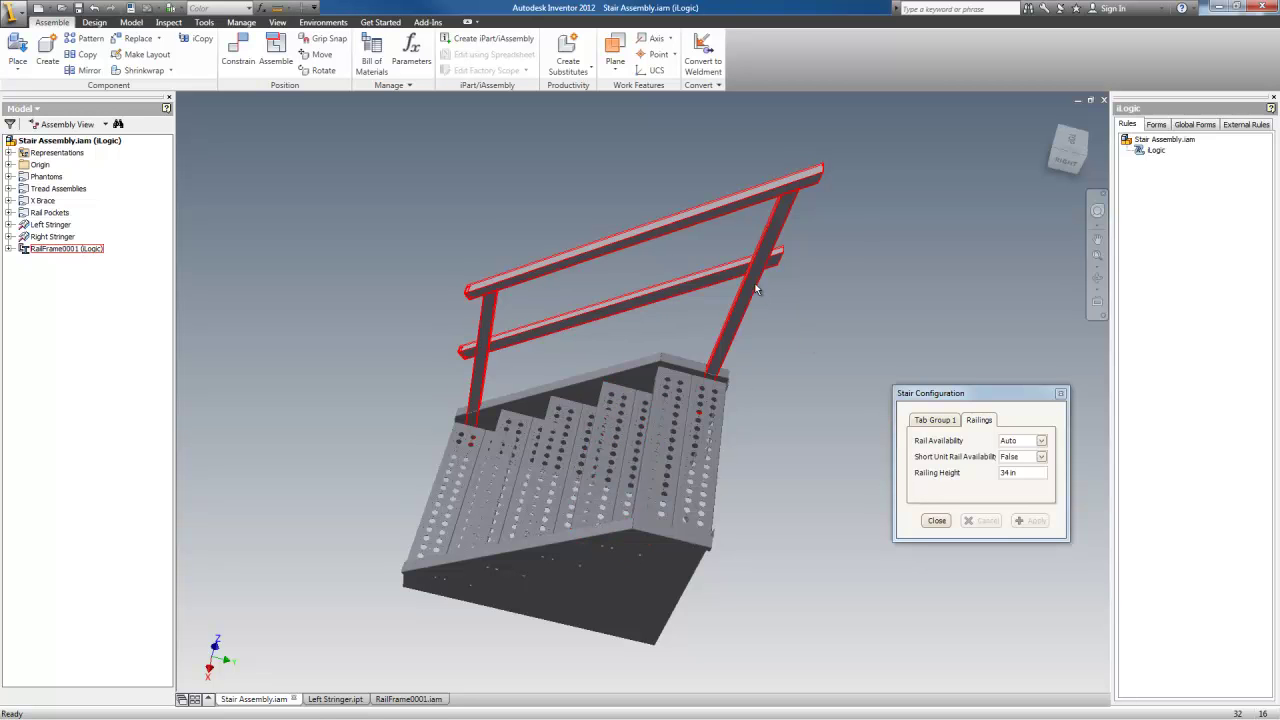
middle_click_drag(817, 335, 833, 355, "shift")
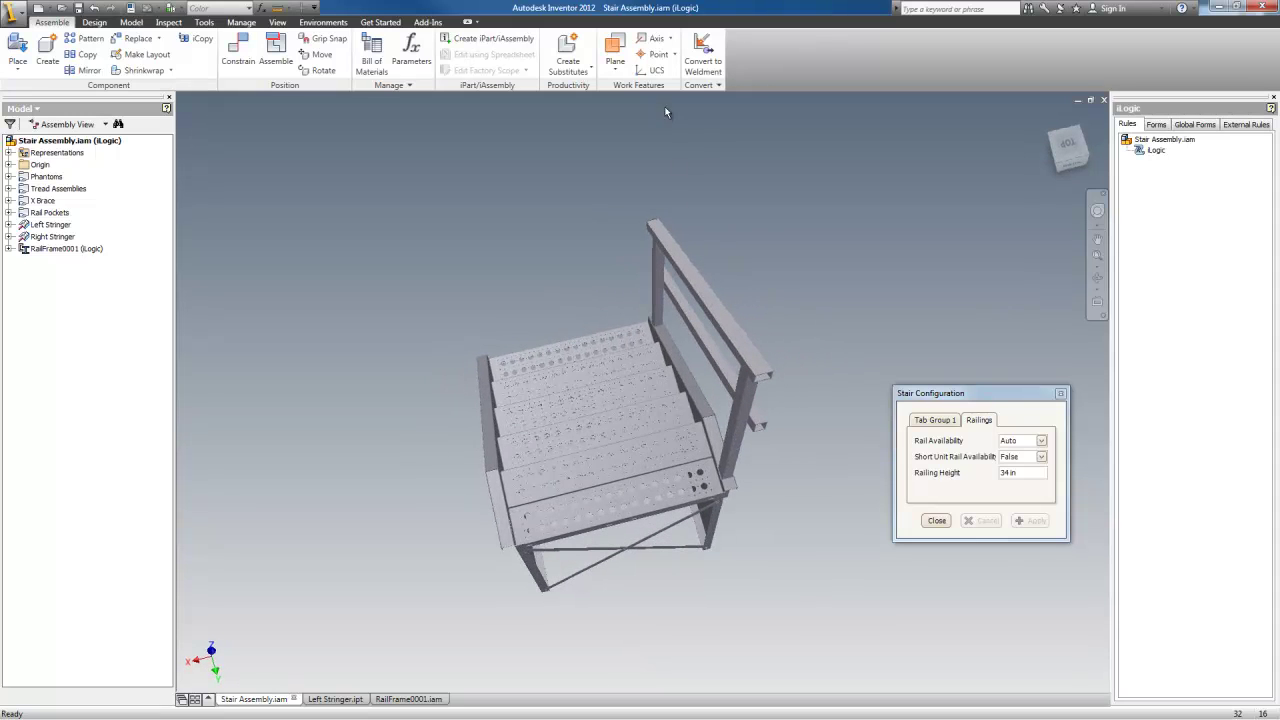
middle_click_drag(738, 215, 773, 289, "shift")
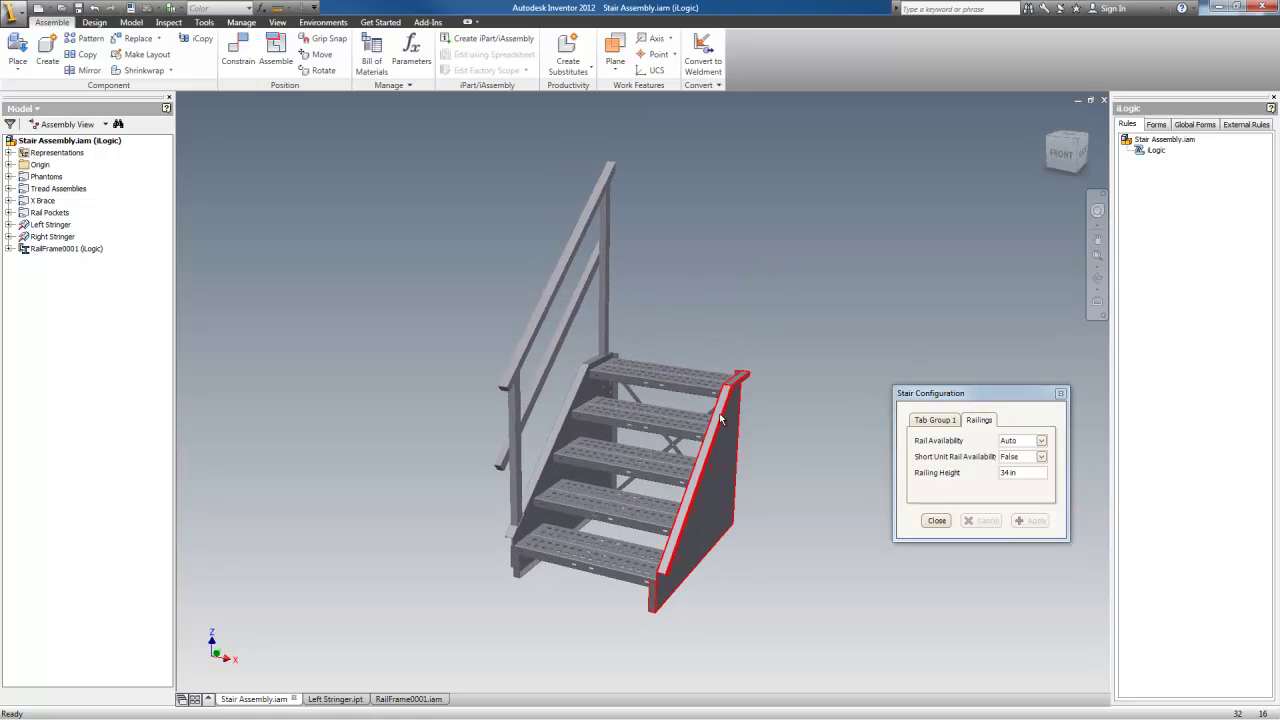
Open the Right Stringer part from the Stair Assembly and display its flat pattern.
middle_click_drag(797, 390, 777, 420, "shift")
scroll(783, 431, "down", 3)
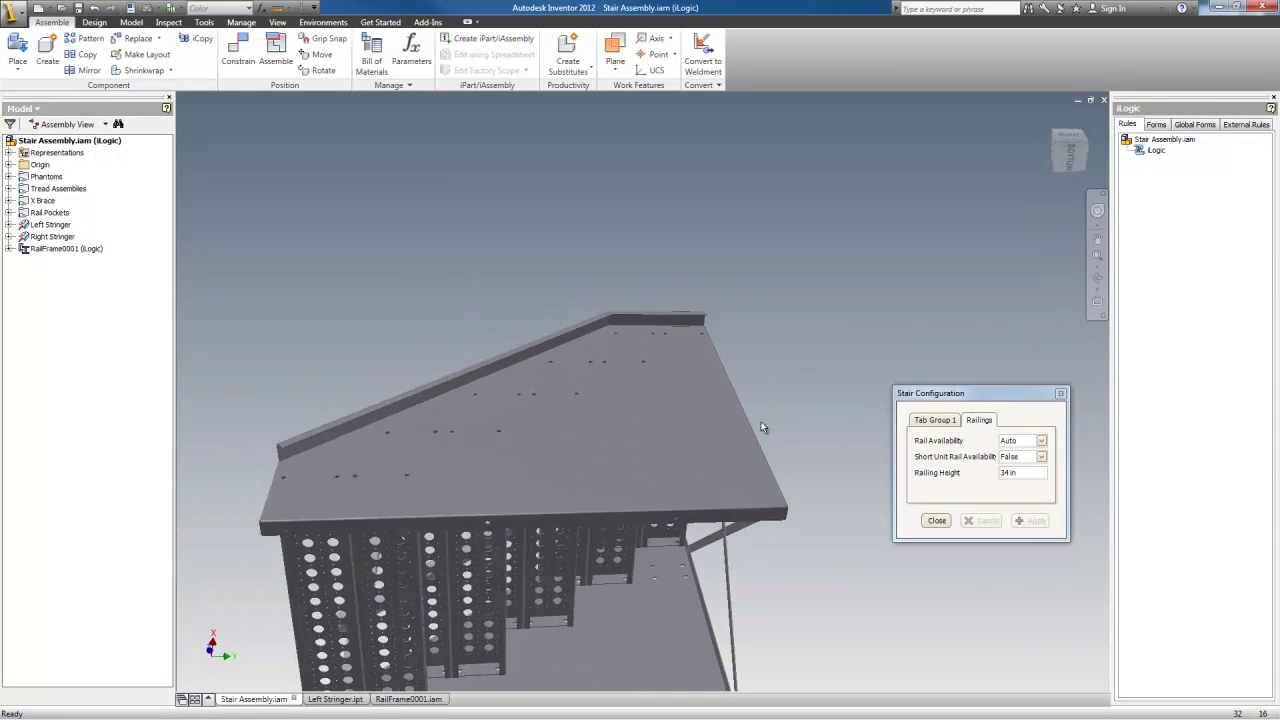
left_click(713, 430)
right_click(713, 430)
left_click(715, 393)
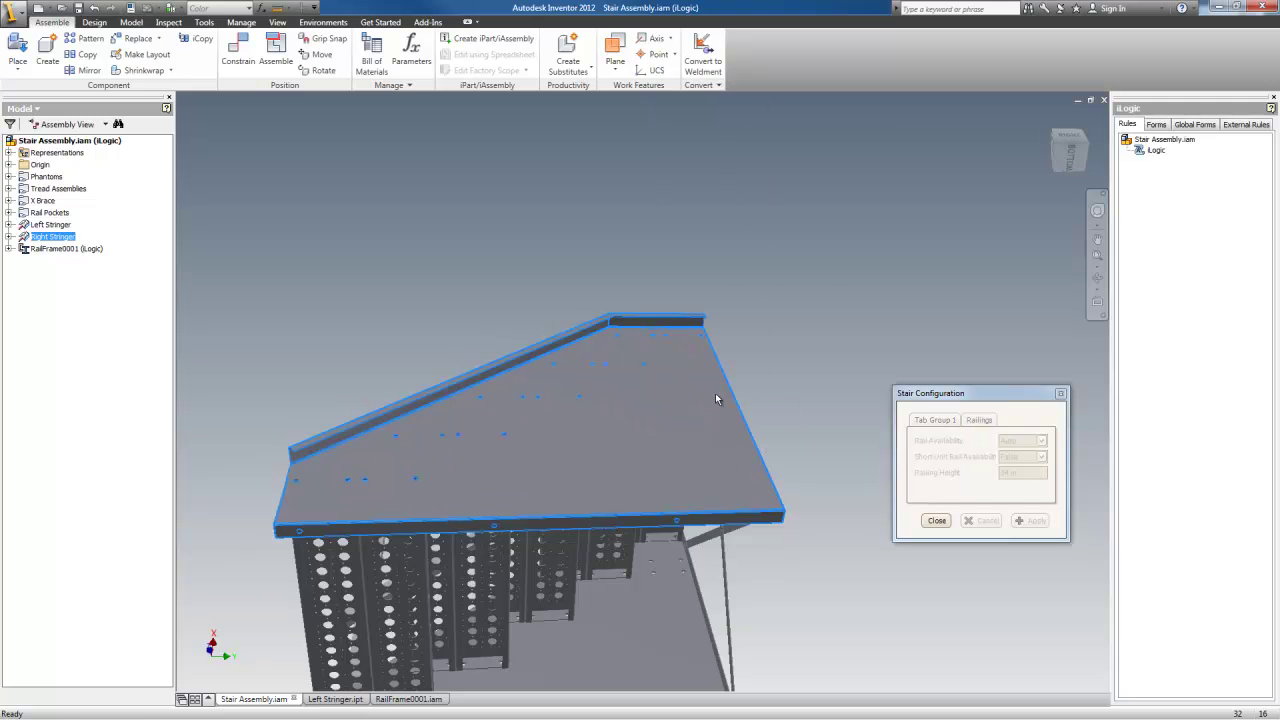
left_click(679, 55)
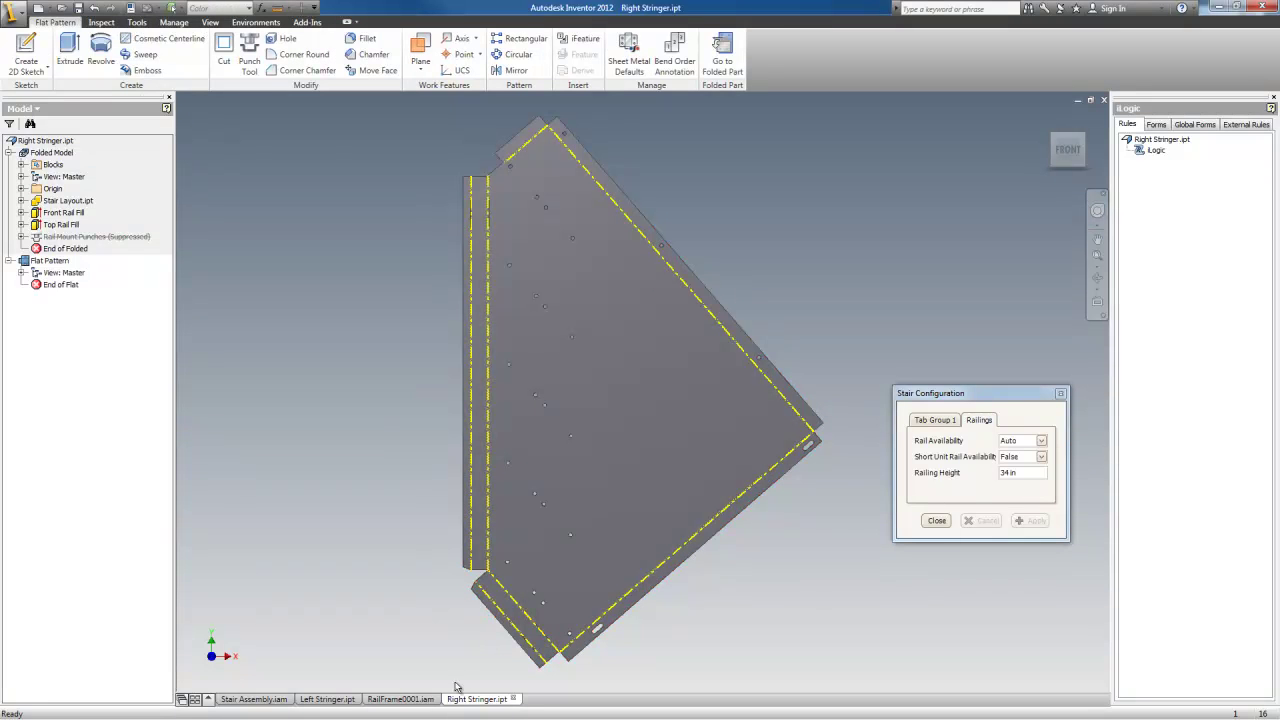
Switch to the Left Stringer part, display its flat pattern and examine the rail mount cutouts in its flanges.
left_click(330, 699)
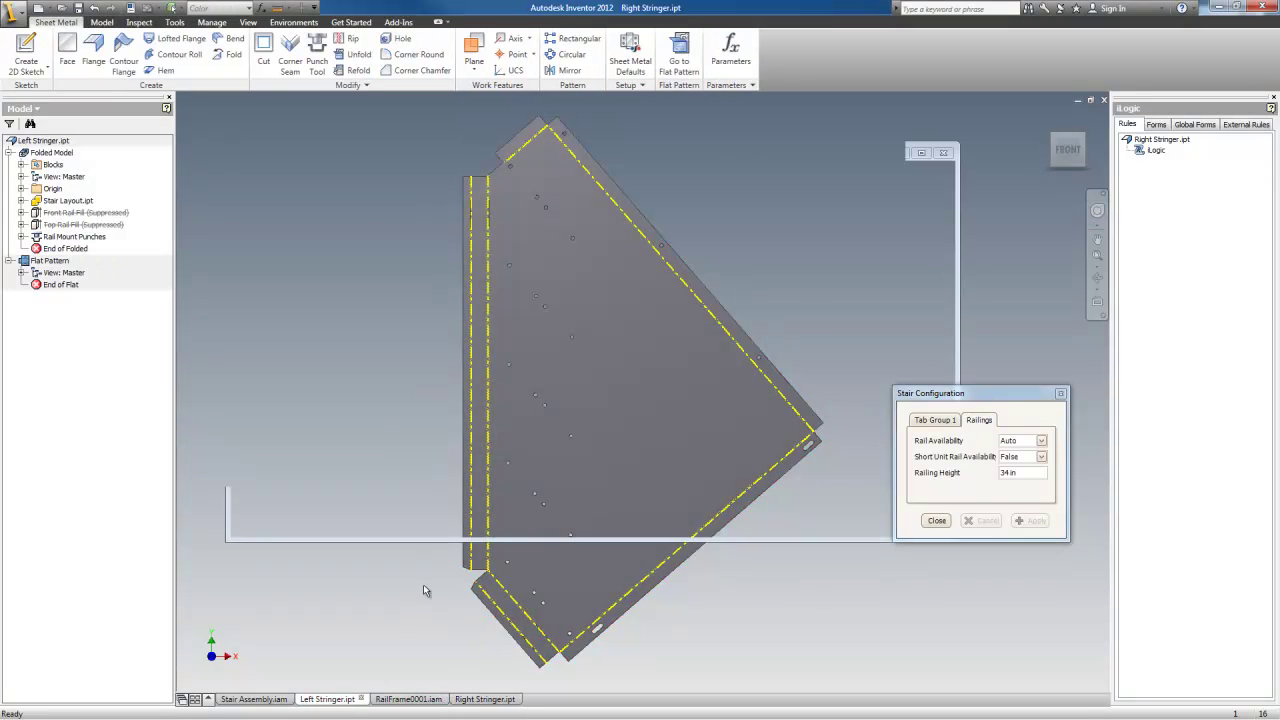
left_click(679, 60)
scroll(690, 280, "up", 3)
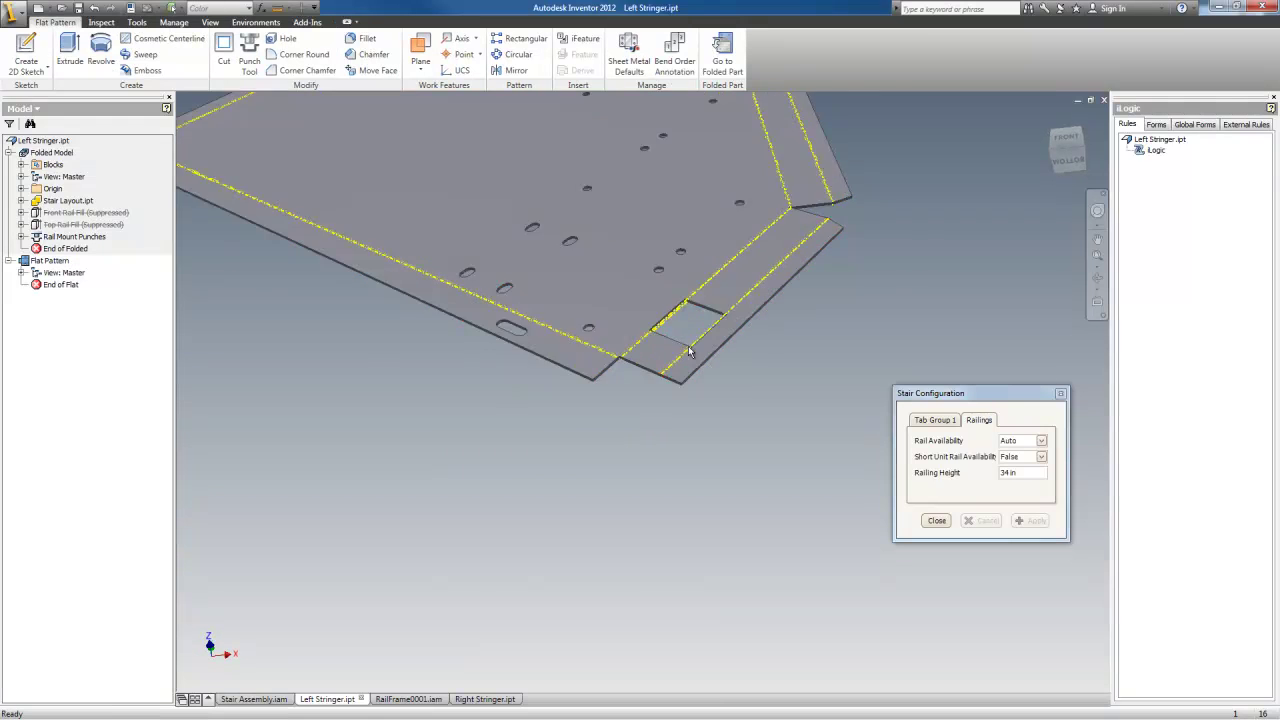
scroll(694, 342, "down", 2)
scroll(685, 408, "up", 3)
middle_click_drag(683, 412, 724, 441, "shift")
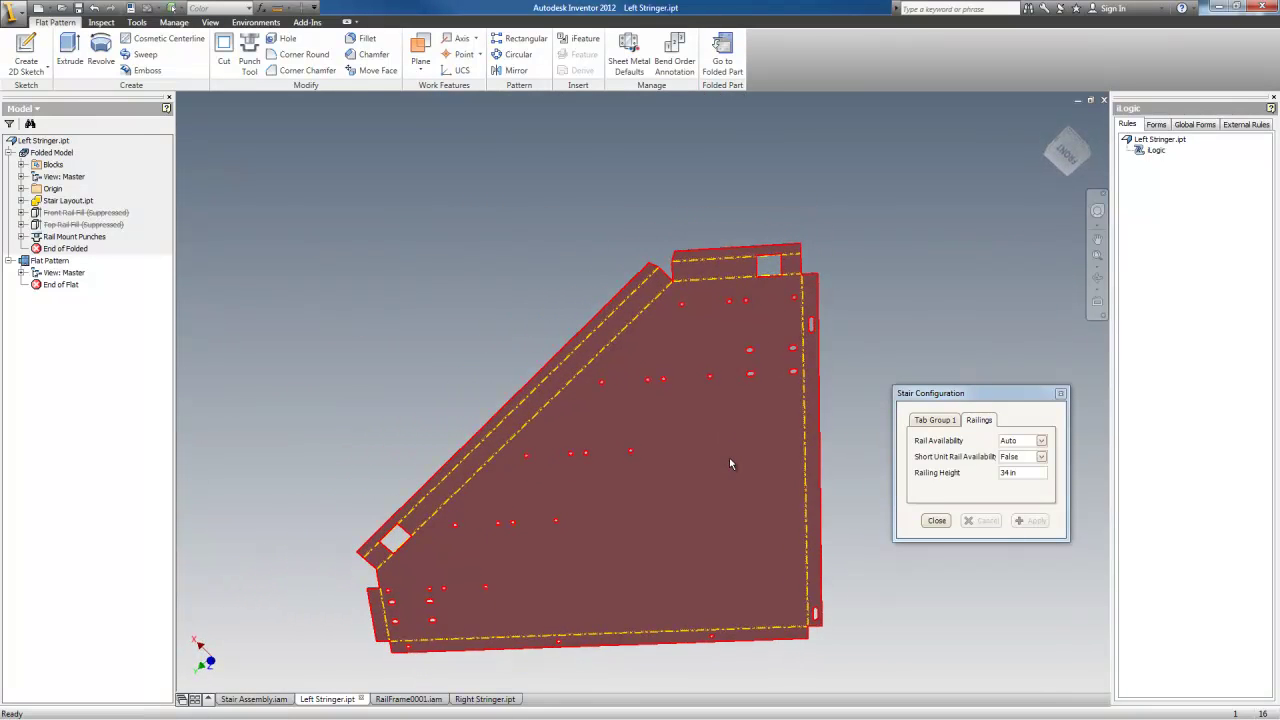
key("F5")
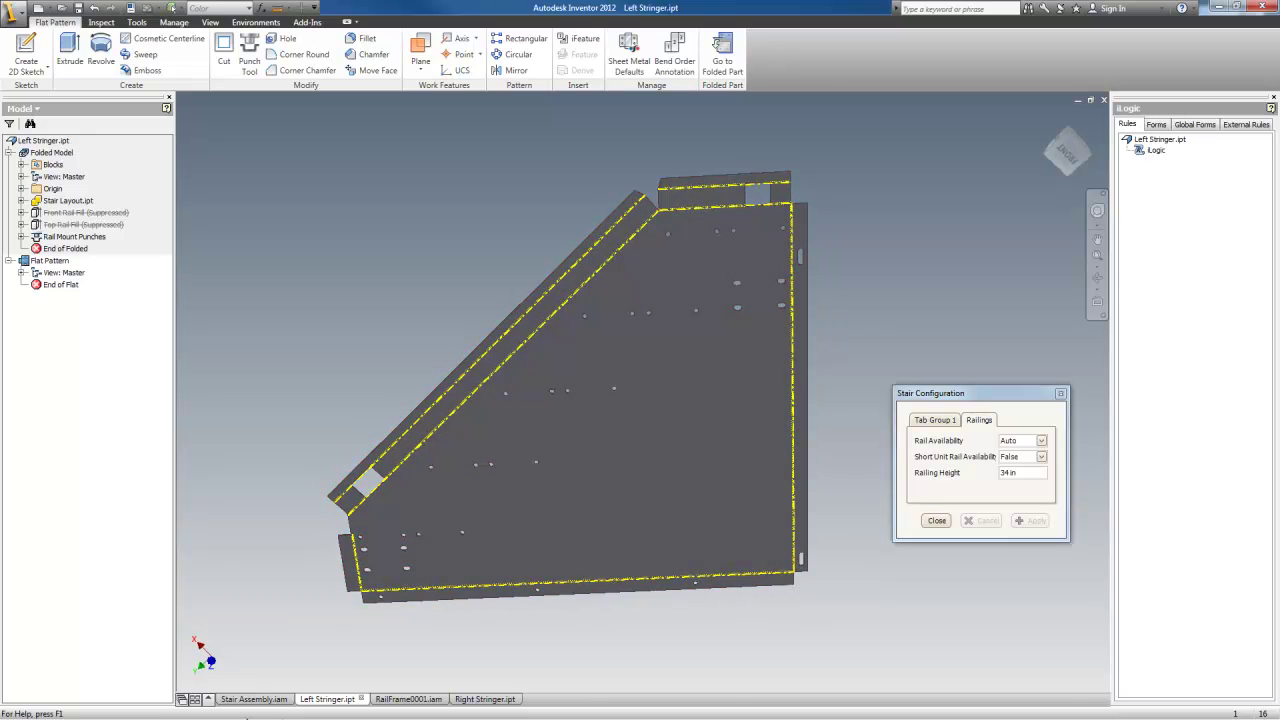
Return to the Stair Assembly and examine the treads and the X brace from above and underneath, ending in the home view.
left_click(246, 699)
key("F6")
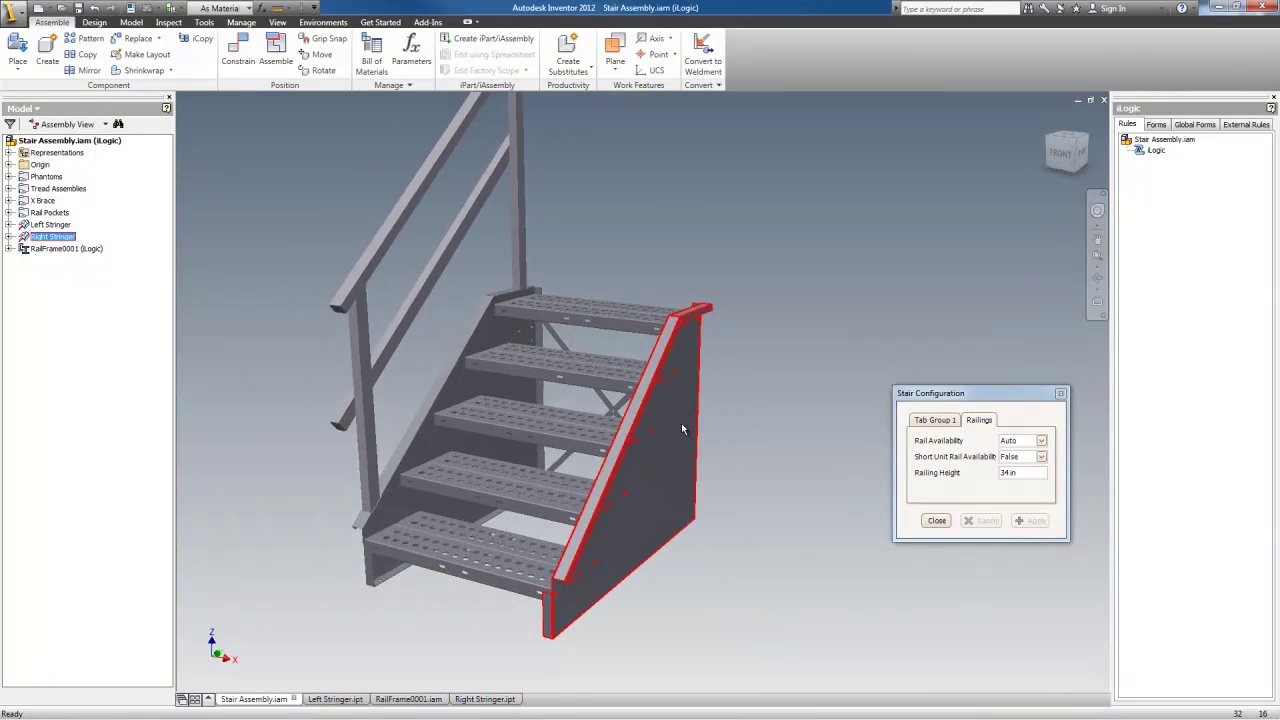
middle_click_drag(586, 382, 695, 342, "shift")
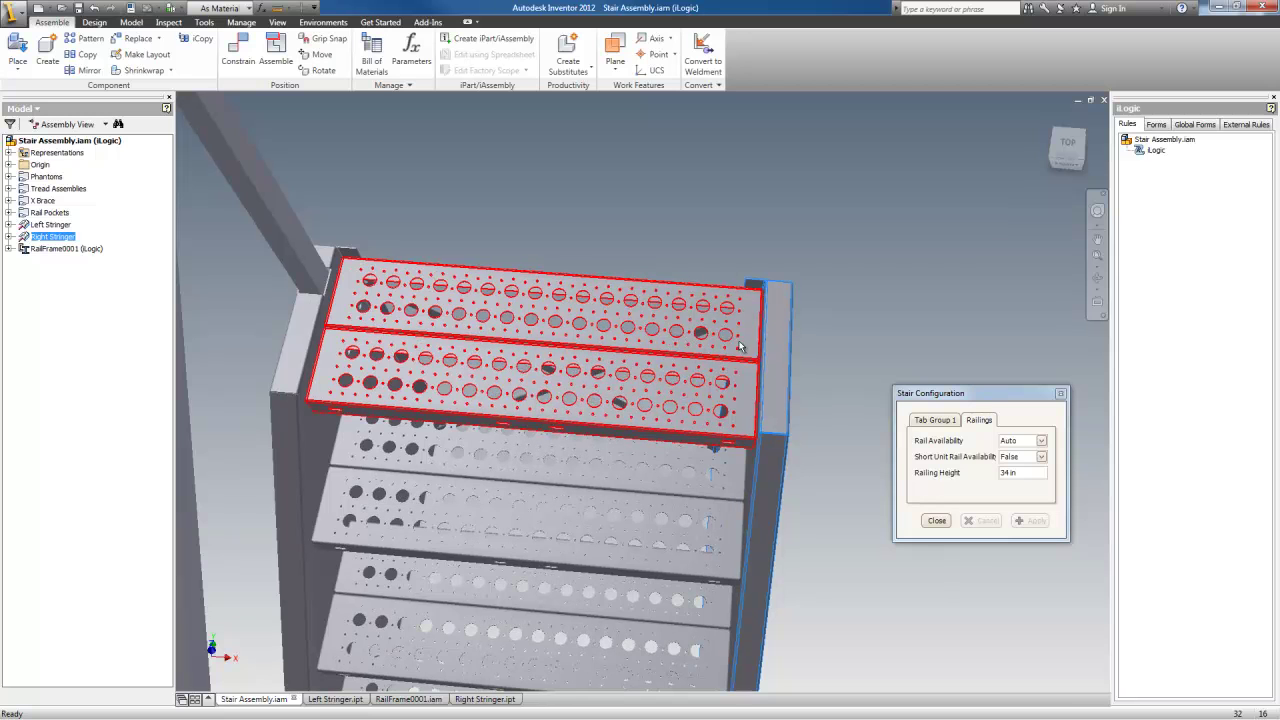
key("F6")
middle_click_drag(822, 406, 604, 339, "shift")
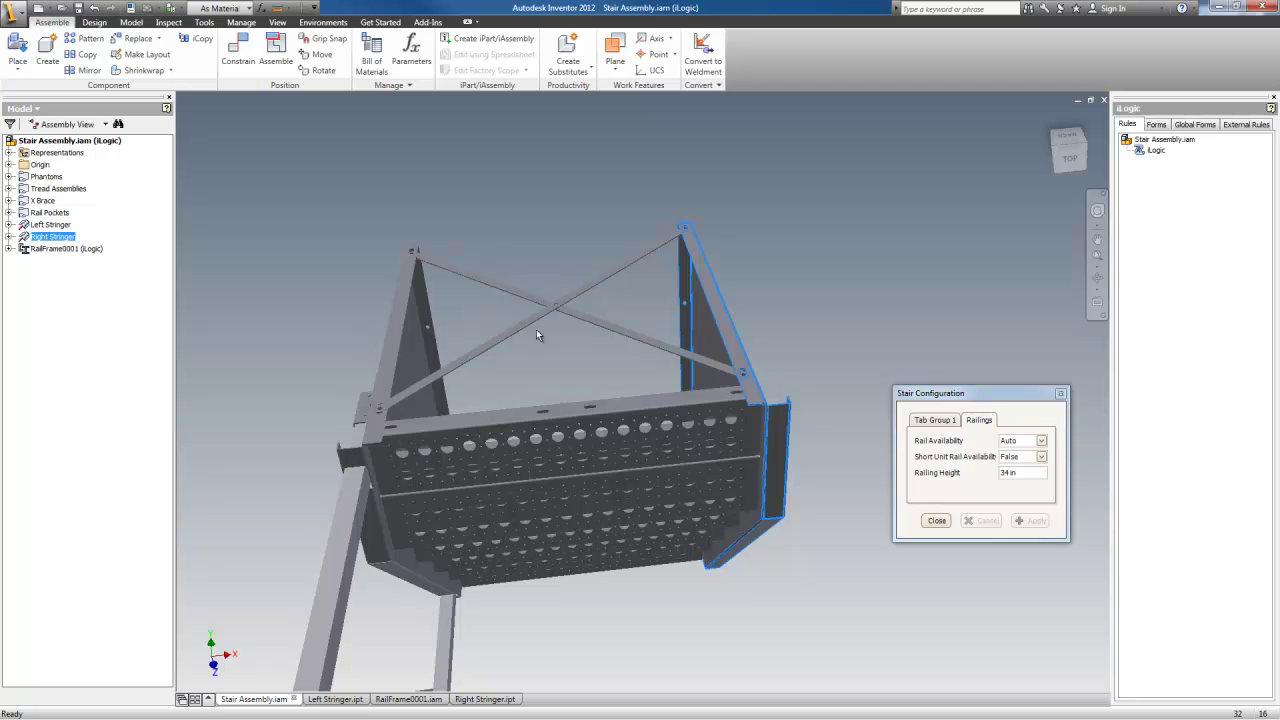
left_click(560, 240)
key("F5")
key("F5")
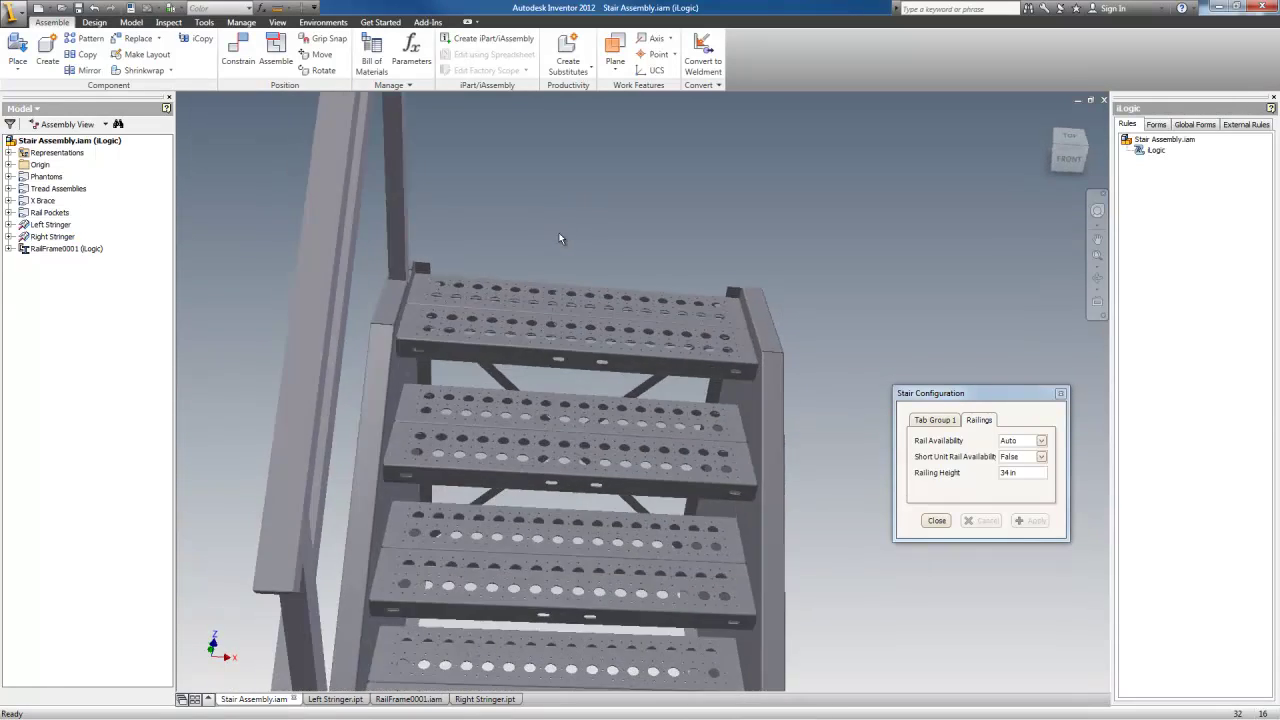
key("F6")
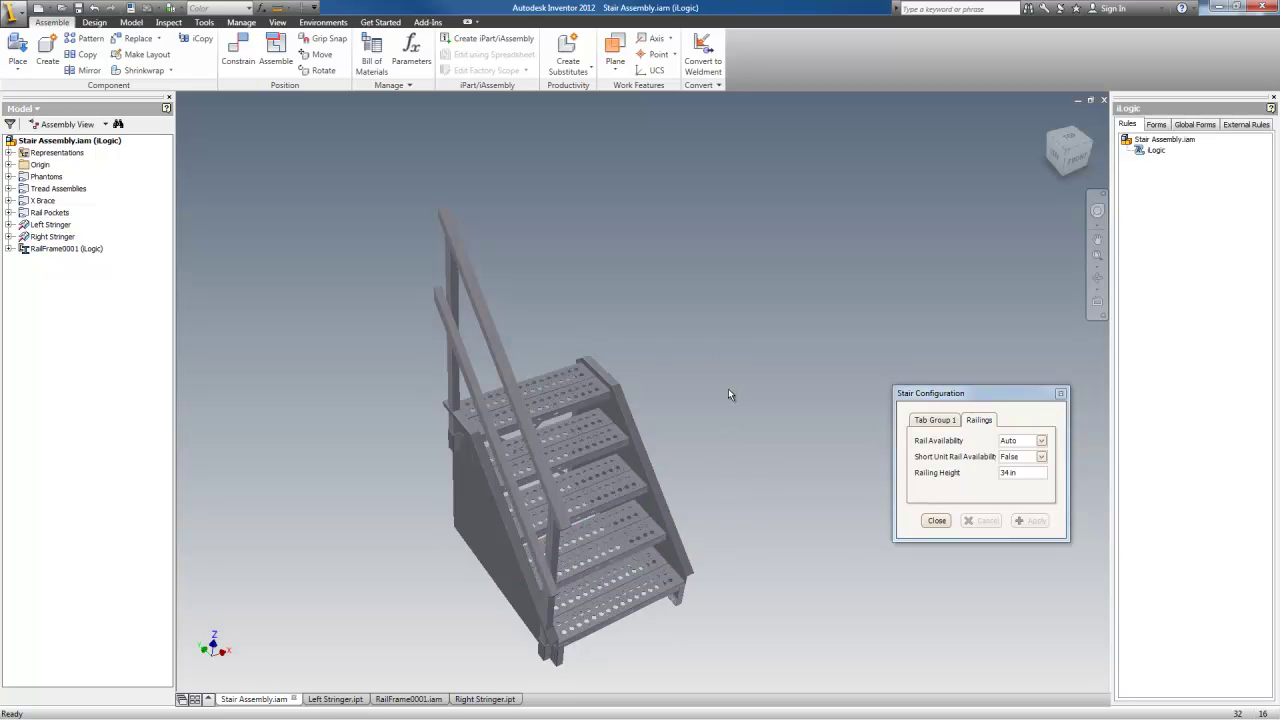
middle_click_drag(364, 207, 358, 201)
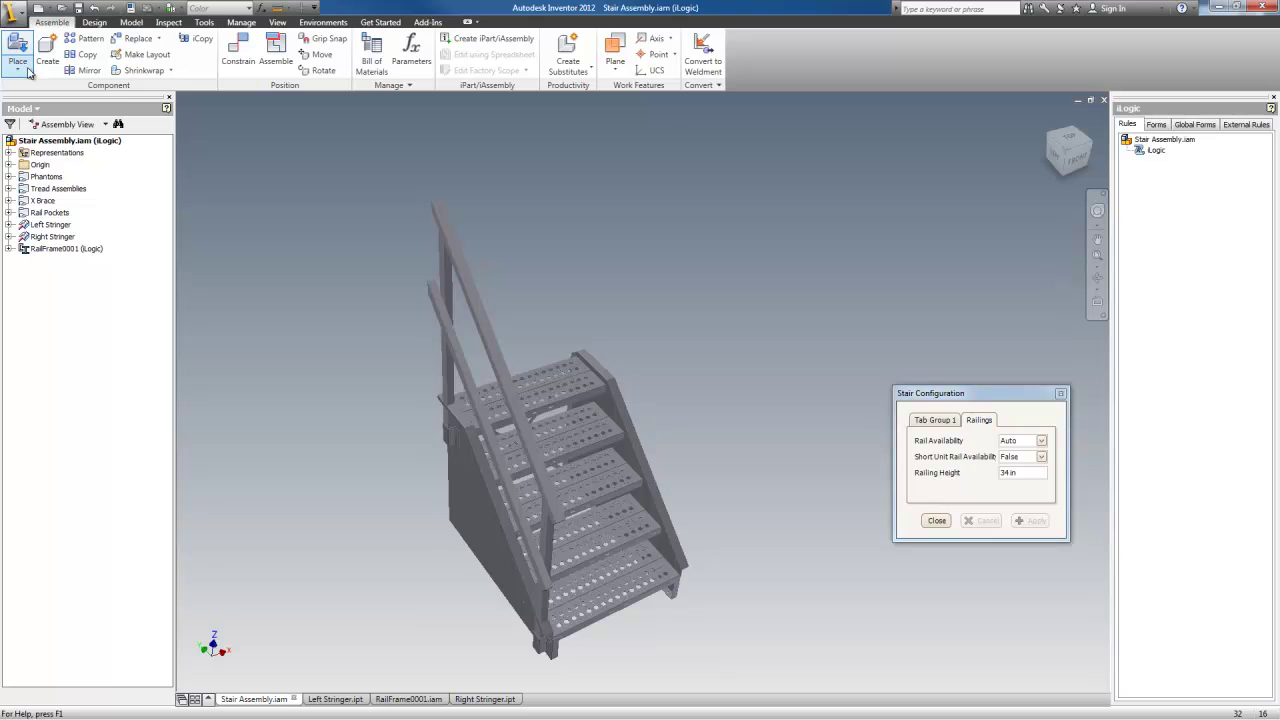
left_click(18, 68)
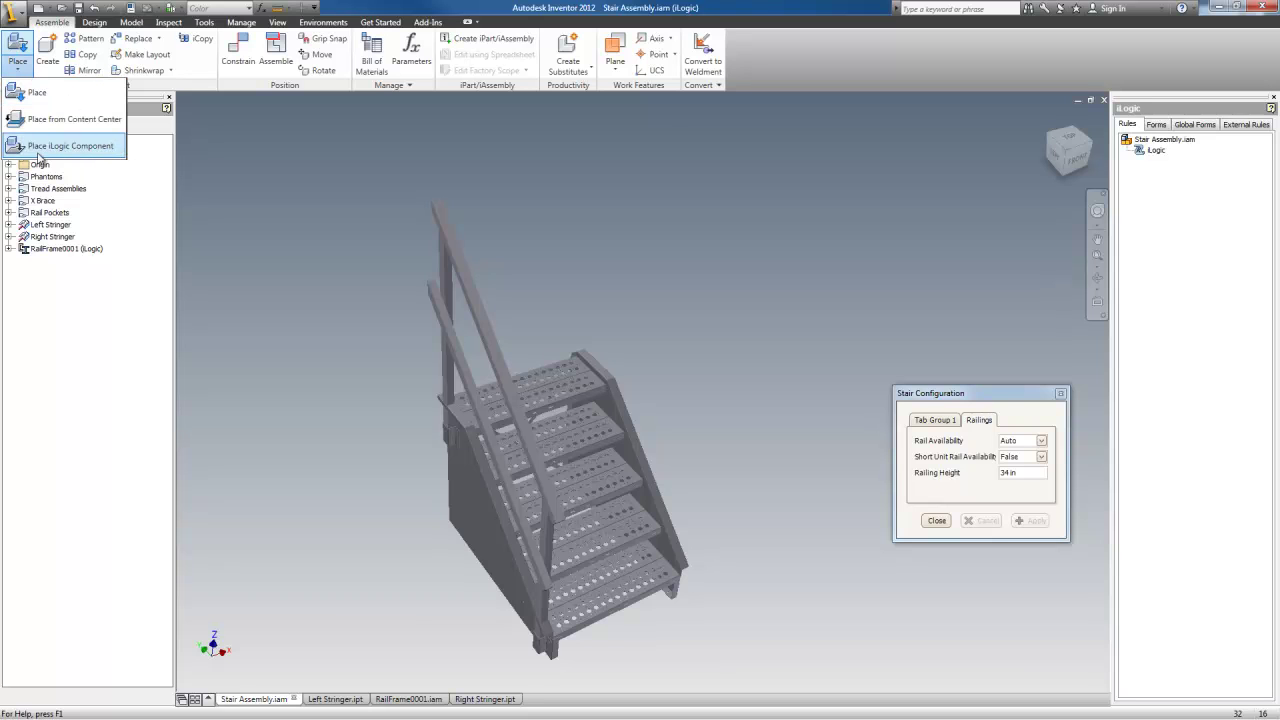
left_click(693, 262)
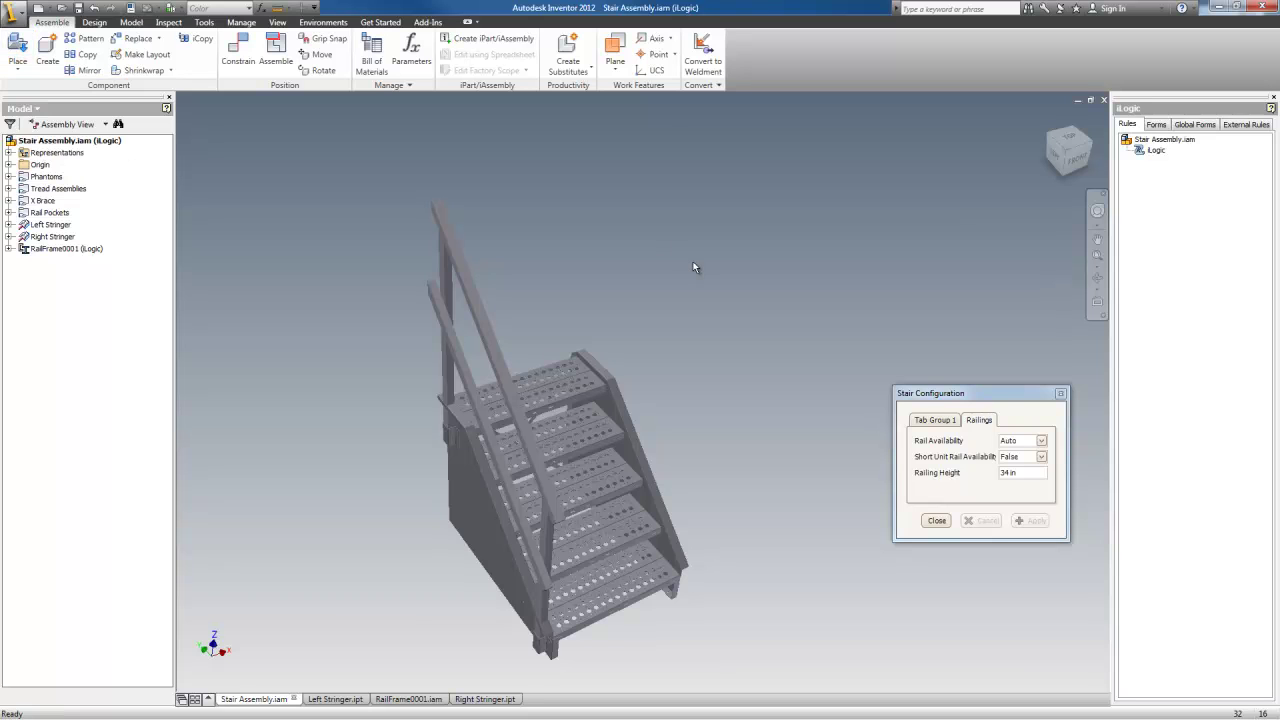